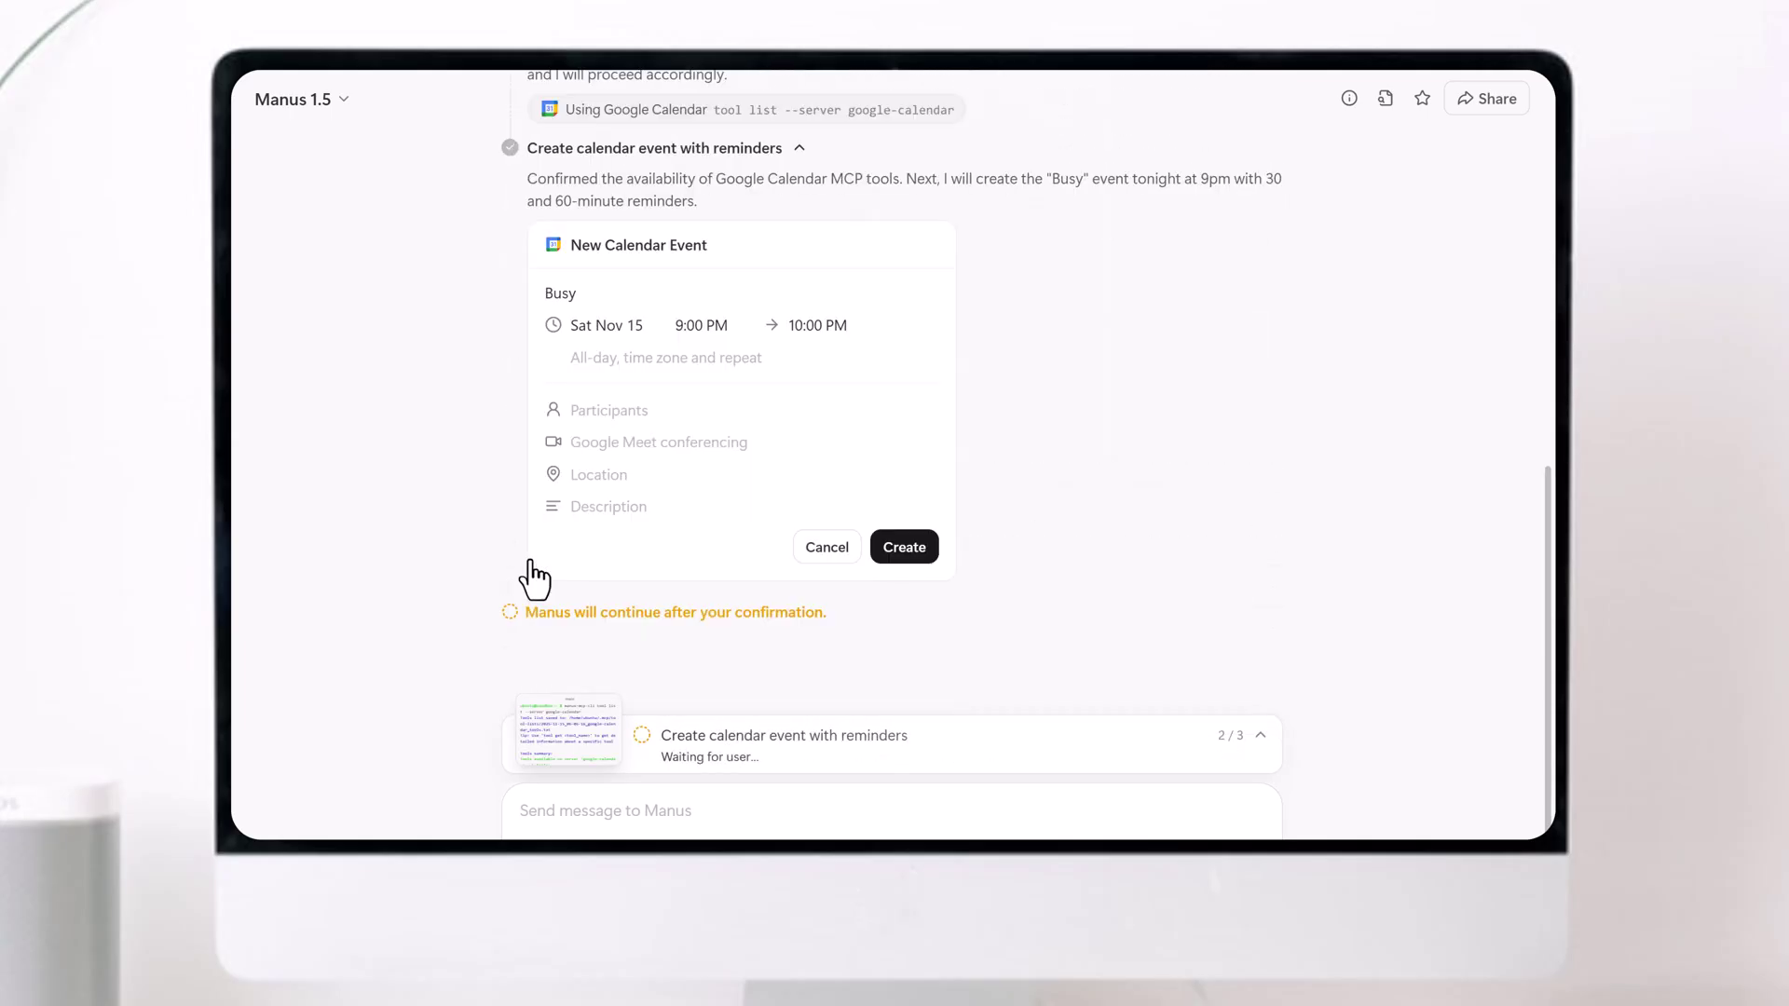
Verify the Busy event's Sat Nov 15 date and 9:00–10:00 PM times, then create it
{"action": "left_click", "coordinate": [585, 328]}
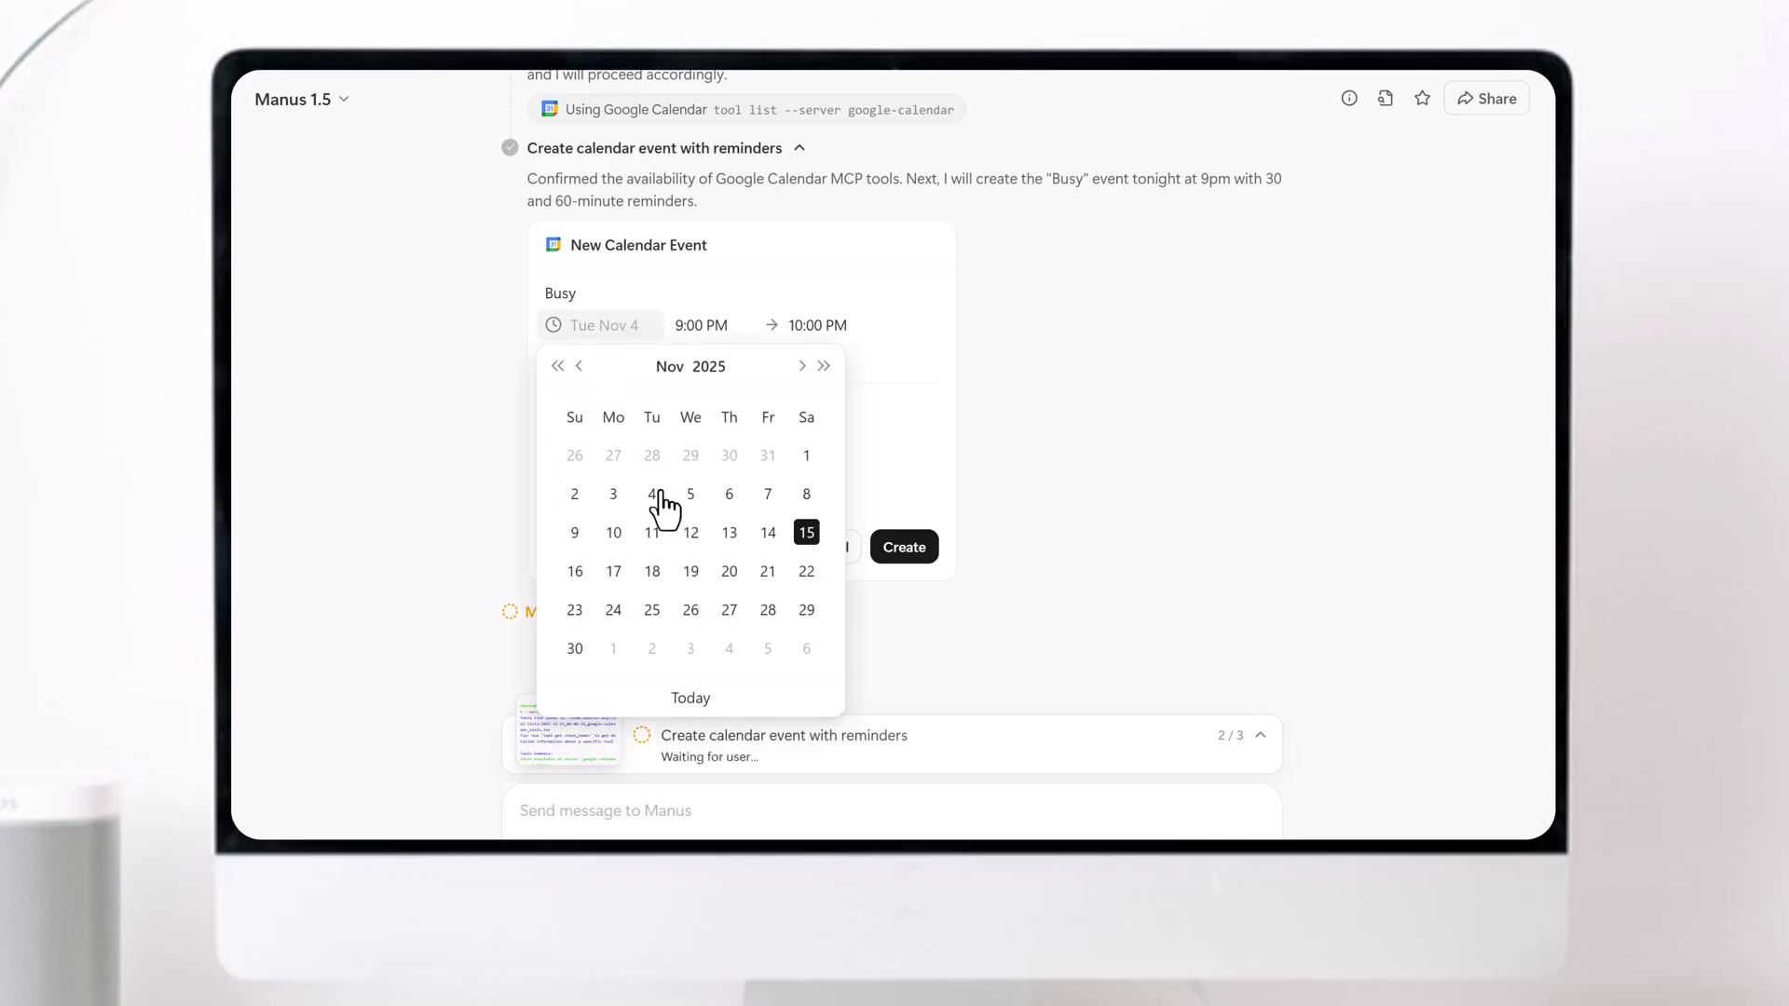
{"action": "left_click", "coordinate": [708, 327]}
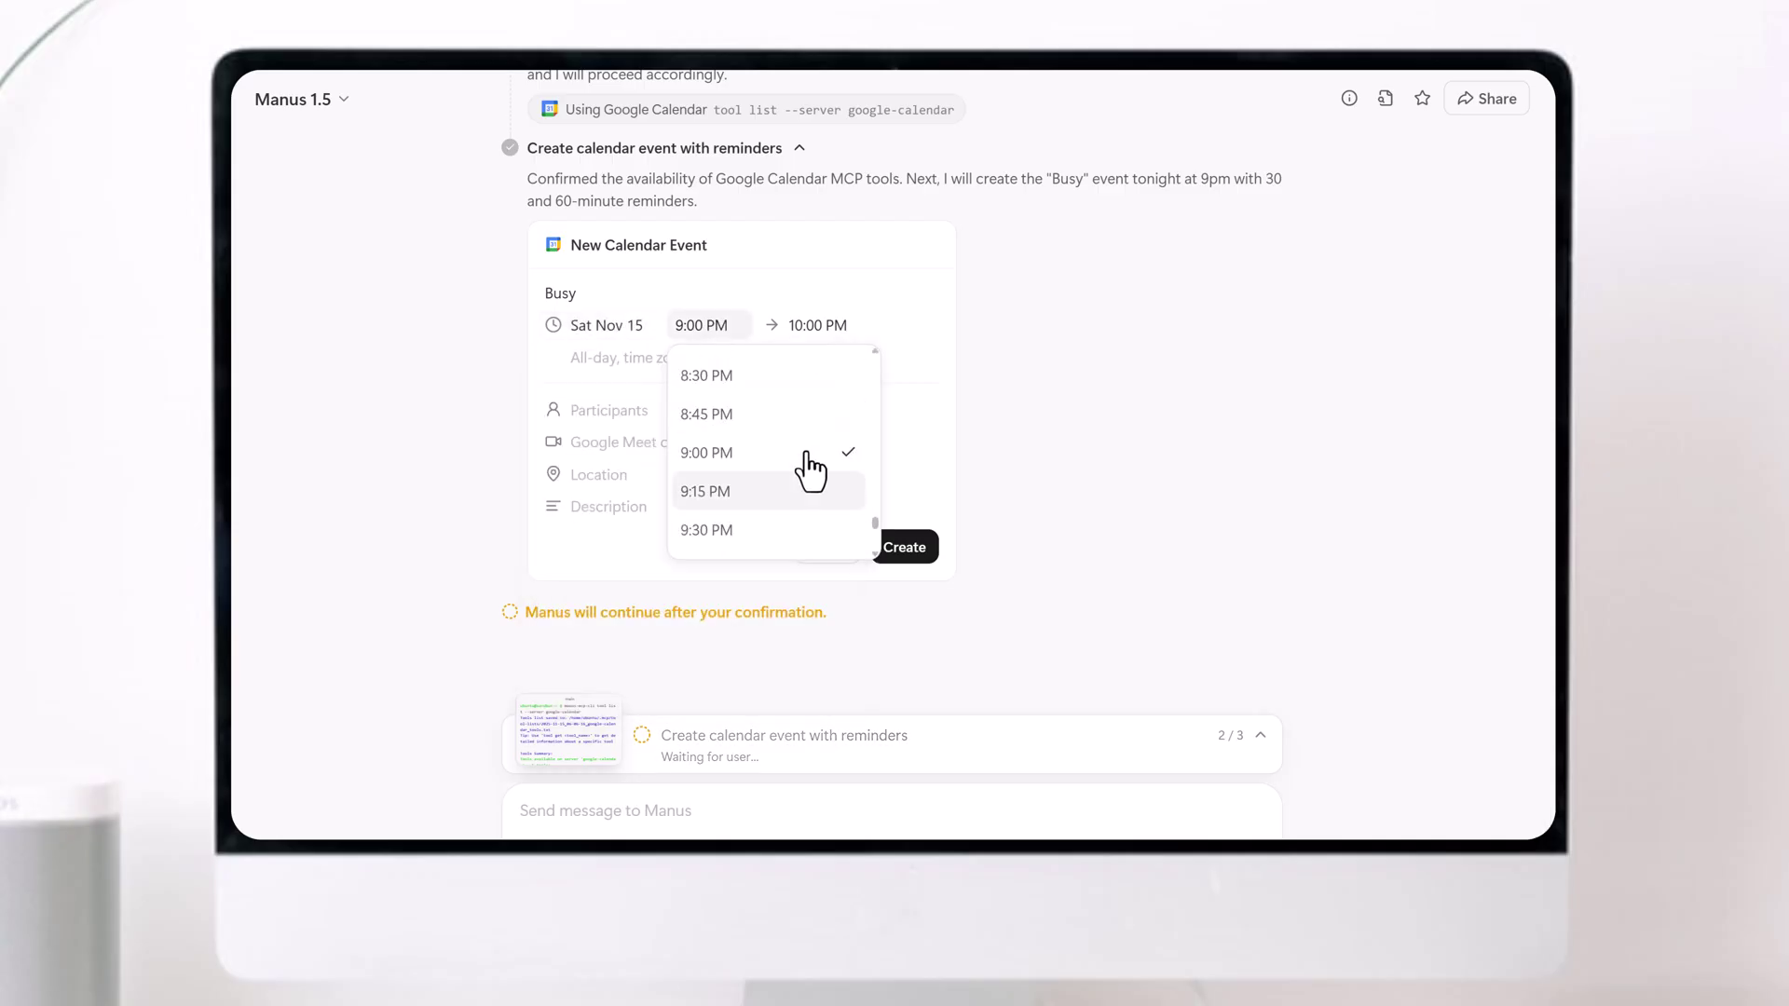
{"action": "left_click", "coordinate": [818, 330]}
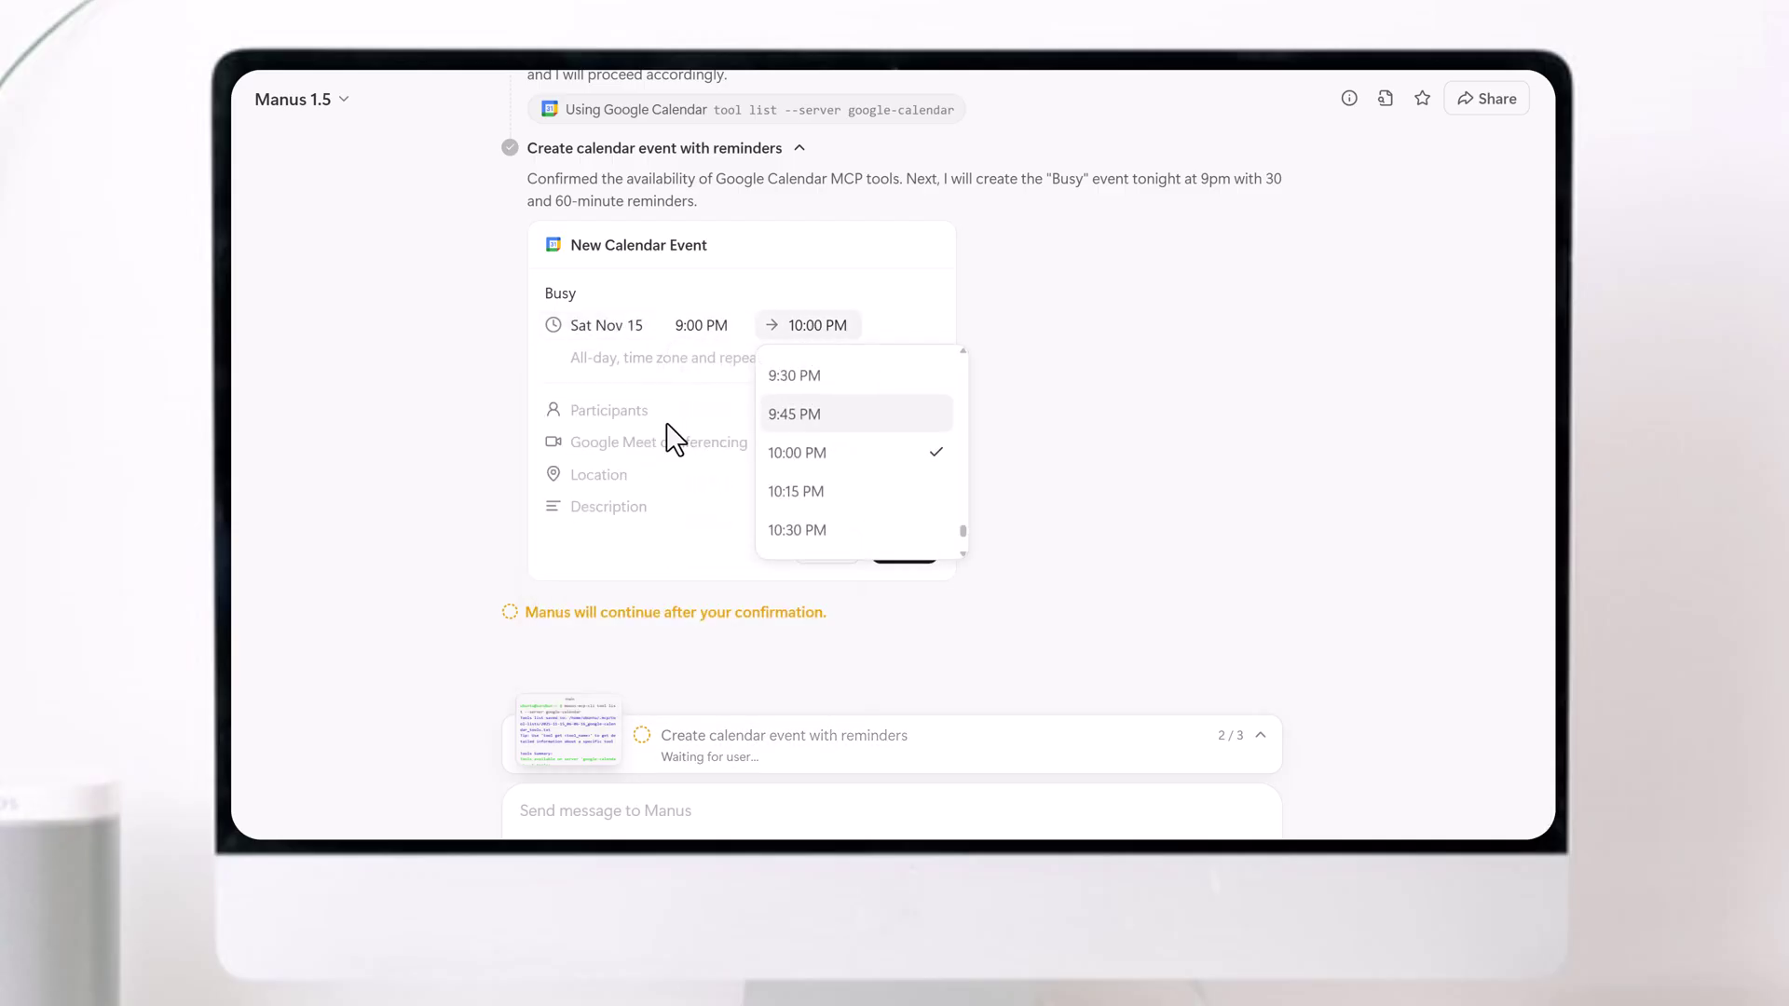
{"action": "left_click", "coordinate": [704, 527]}
{"action": "left_click", "coordinate": [897, 548]}
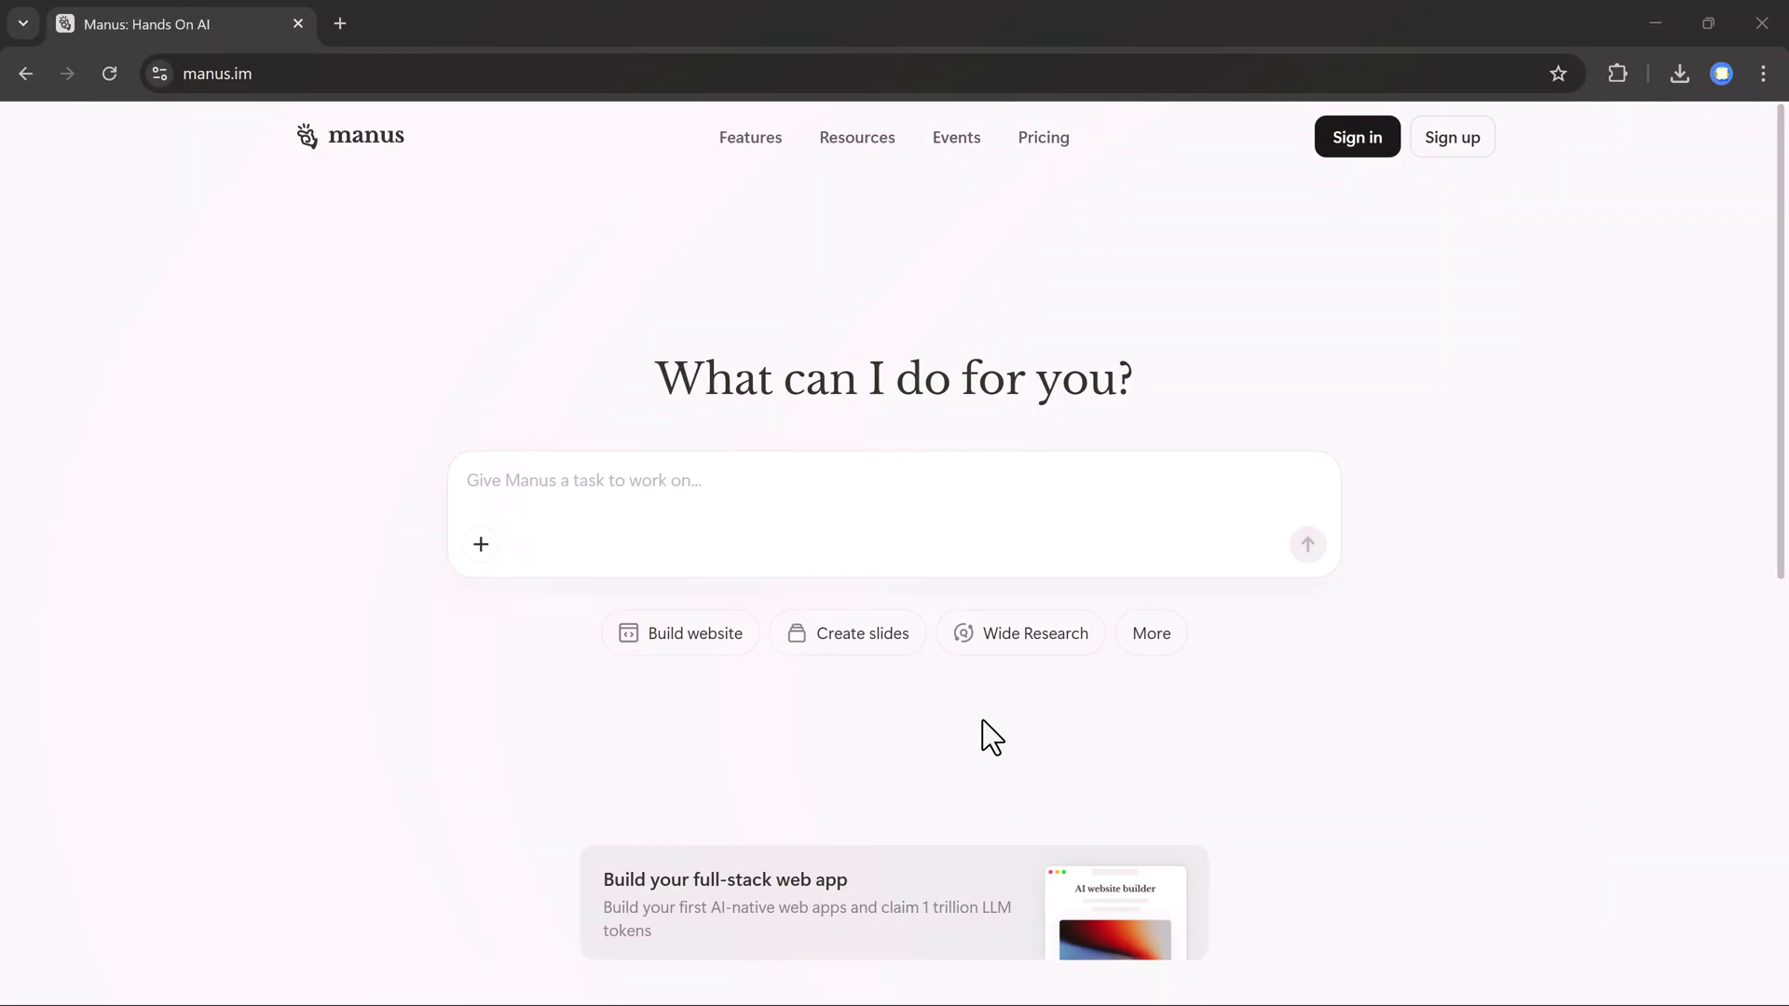
Browse the manus.im homepage, then sign in to the Manus app
{"action": "scroll", "coordinate": [1047, 708], "scroll_direction": "down", "scroll_amount": 4}
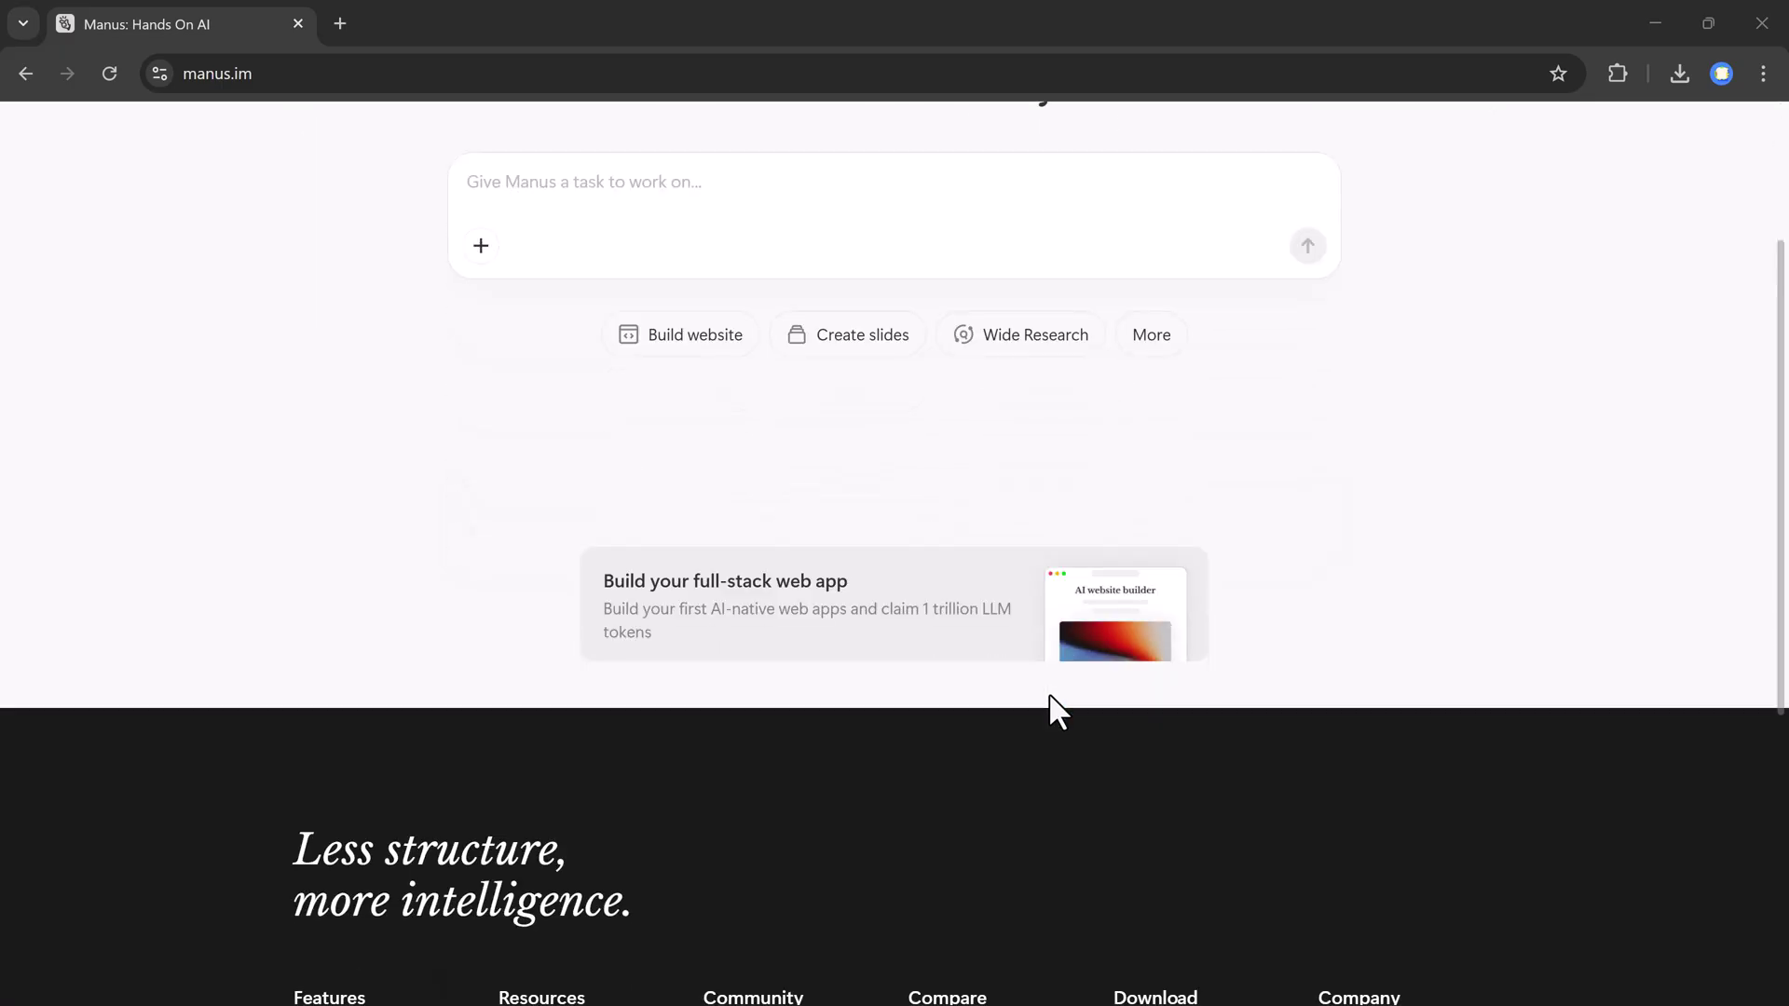
{"action": "scroll", "coordinate": [1050, 697], "scroll_direction": "up", "scroll_amount": 4}
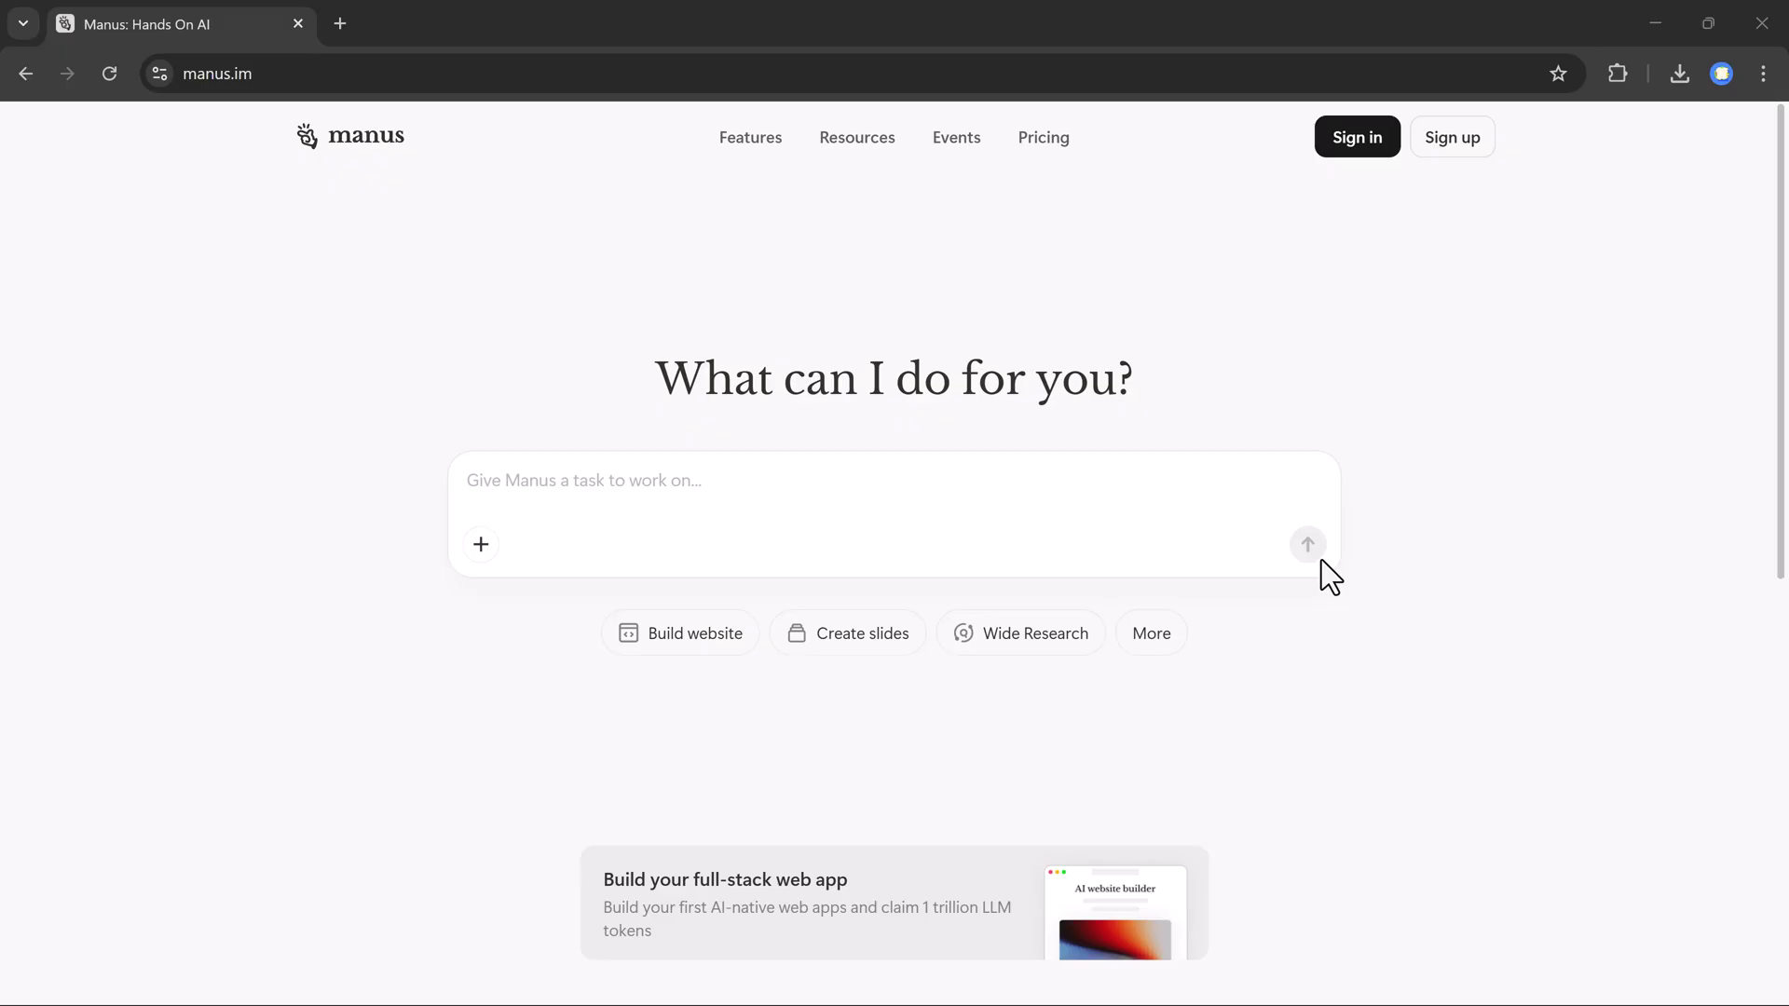
{"action": "left_click", "coordinate": [673, 522]}
{"action": "left_click", "coordinate": [480, 546]}
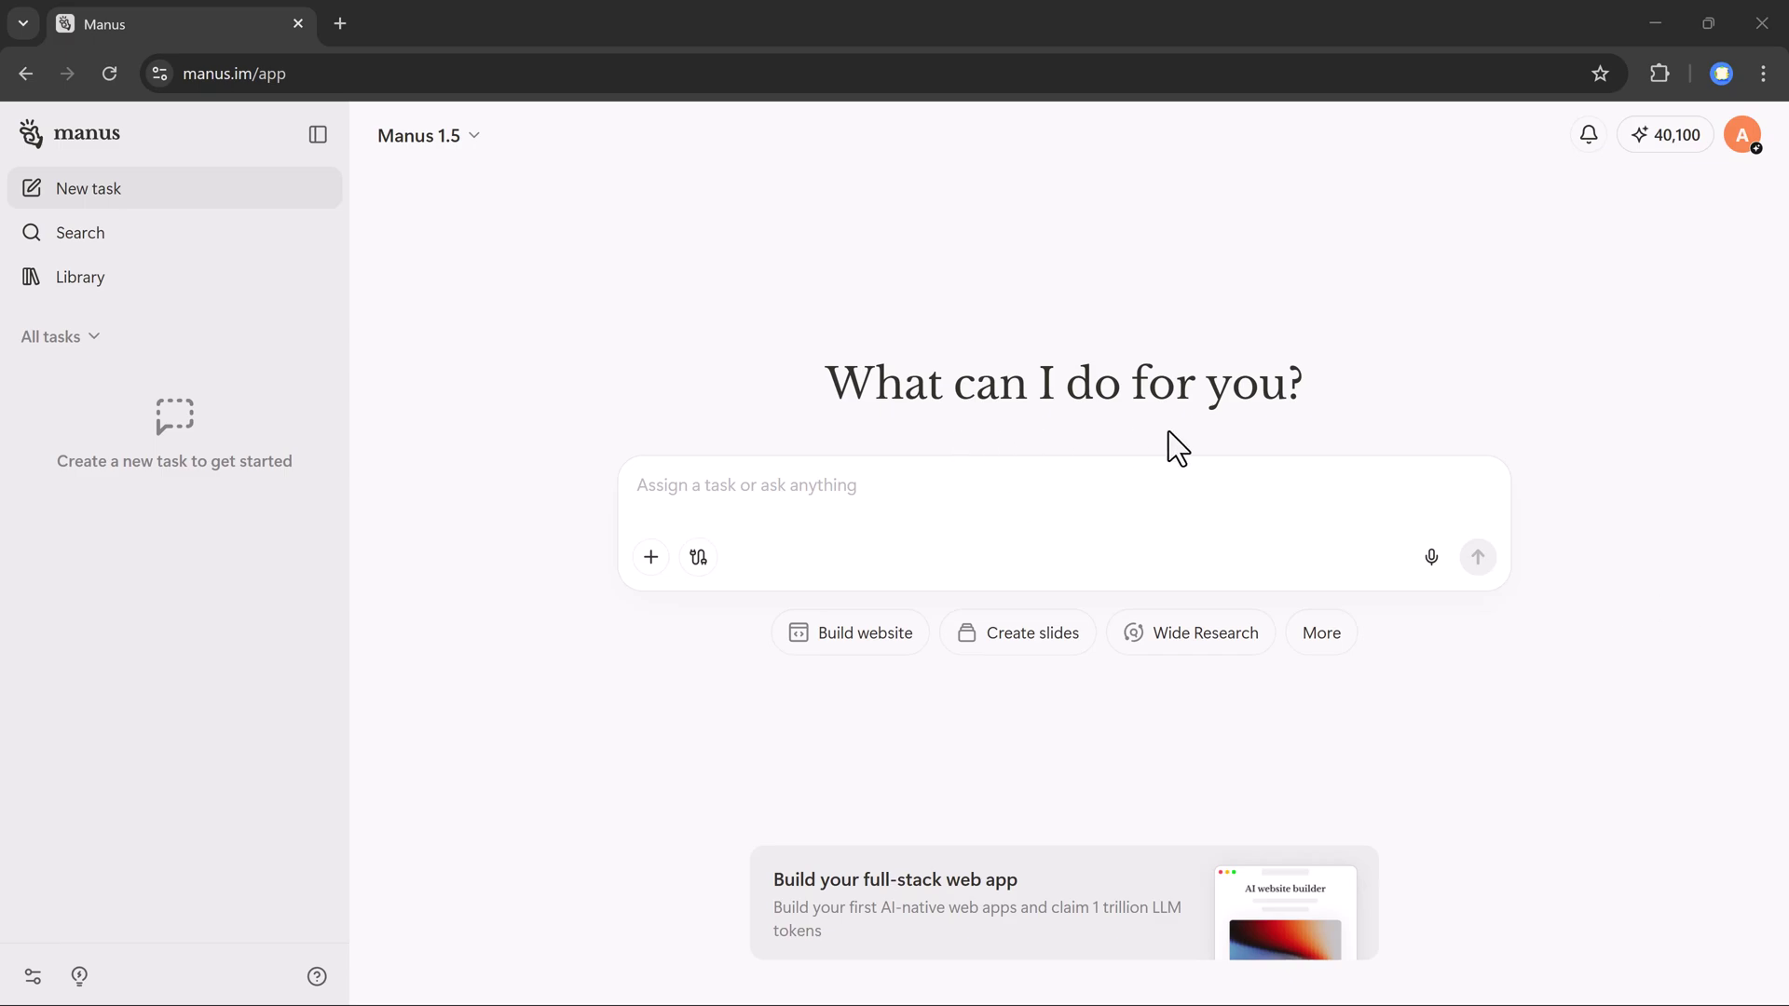
Focus the empty new-task prompt box
{"action": "left_click", "coordinate": [985, 501]}
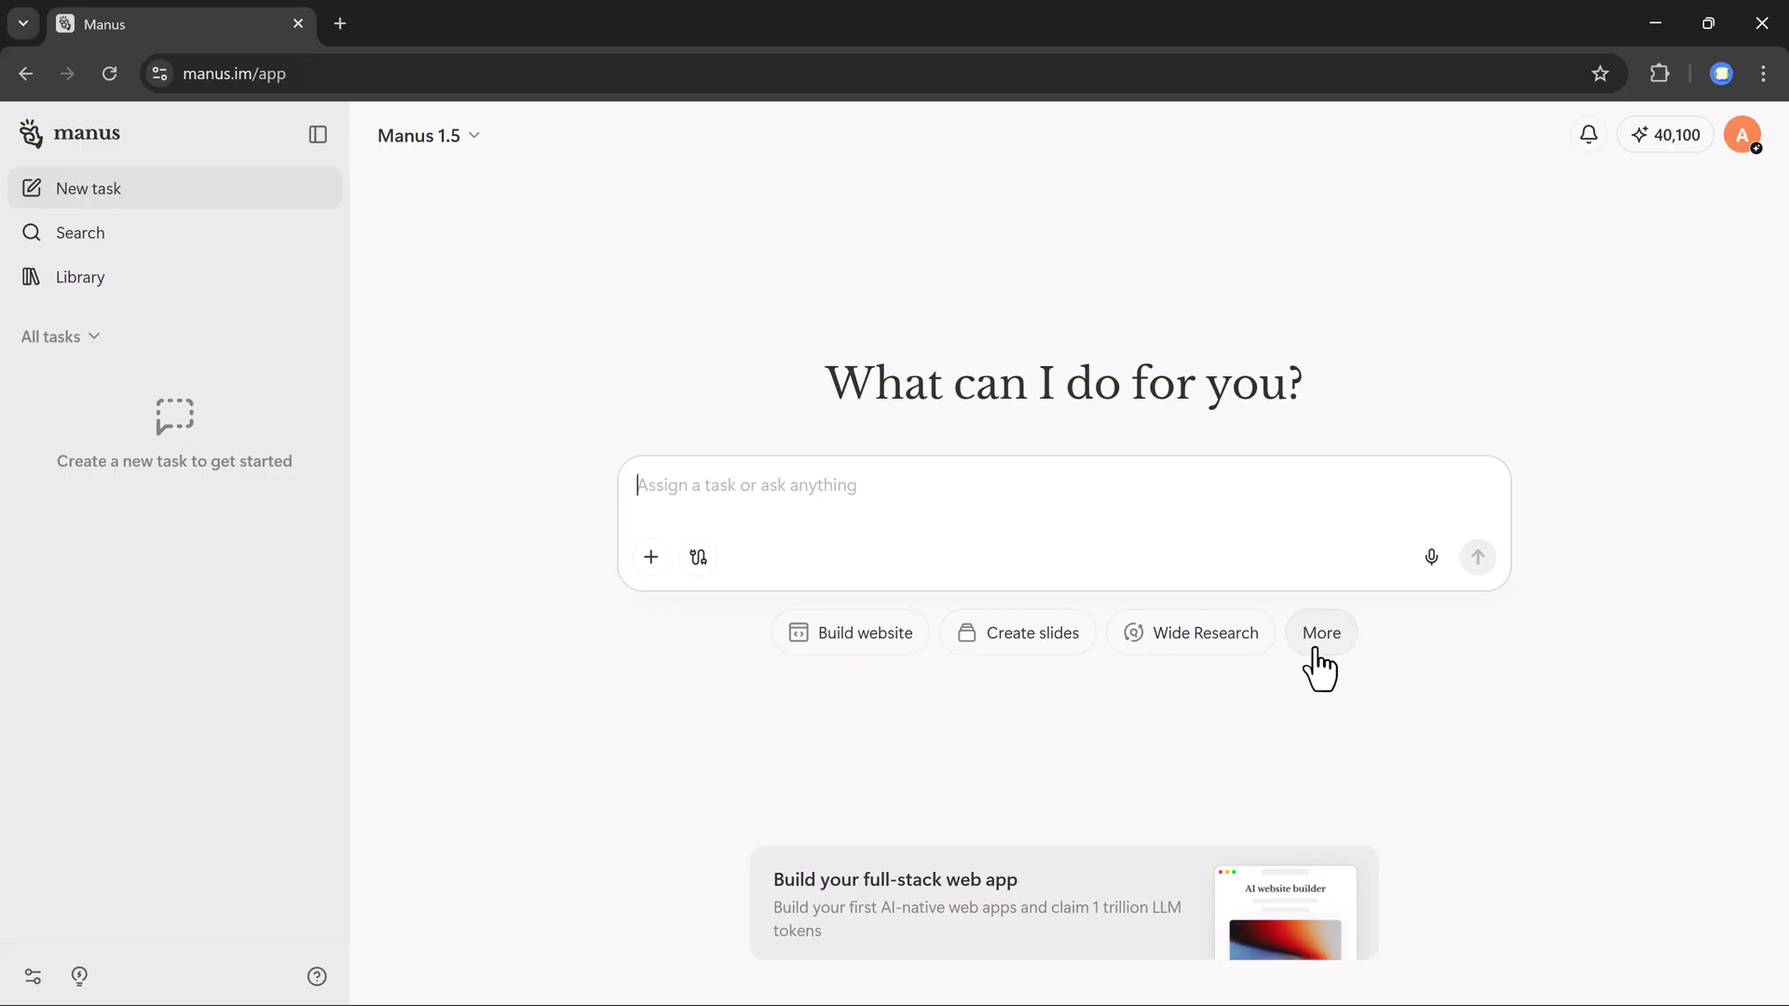
Connect the Gmail connector and load its Try it out test prompt
{"action": "left_click", "coordinate": [699, 559]}
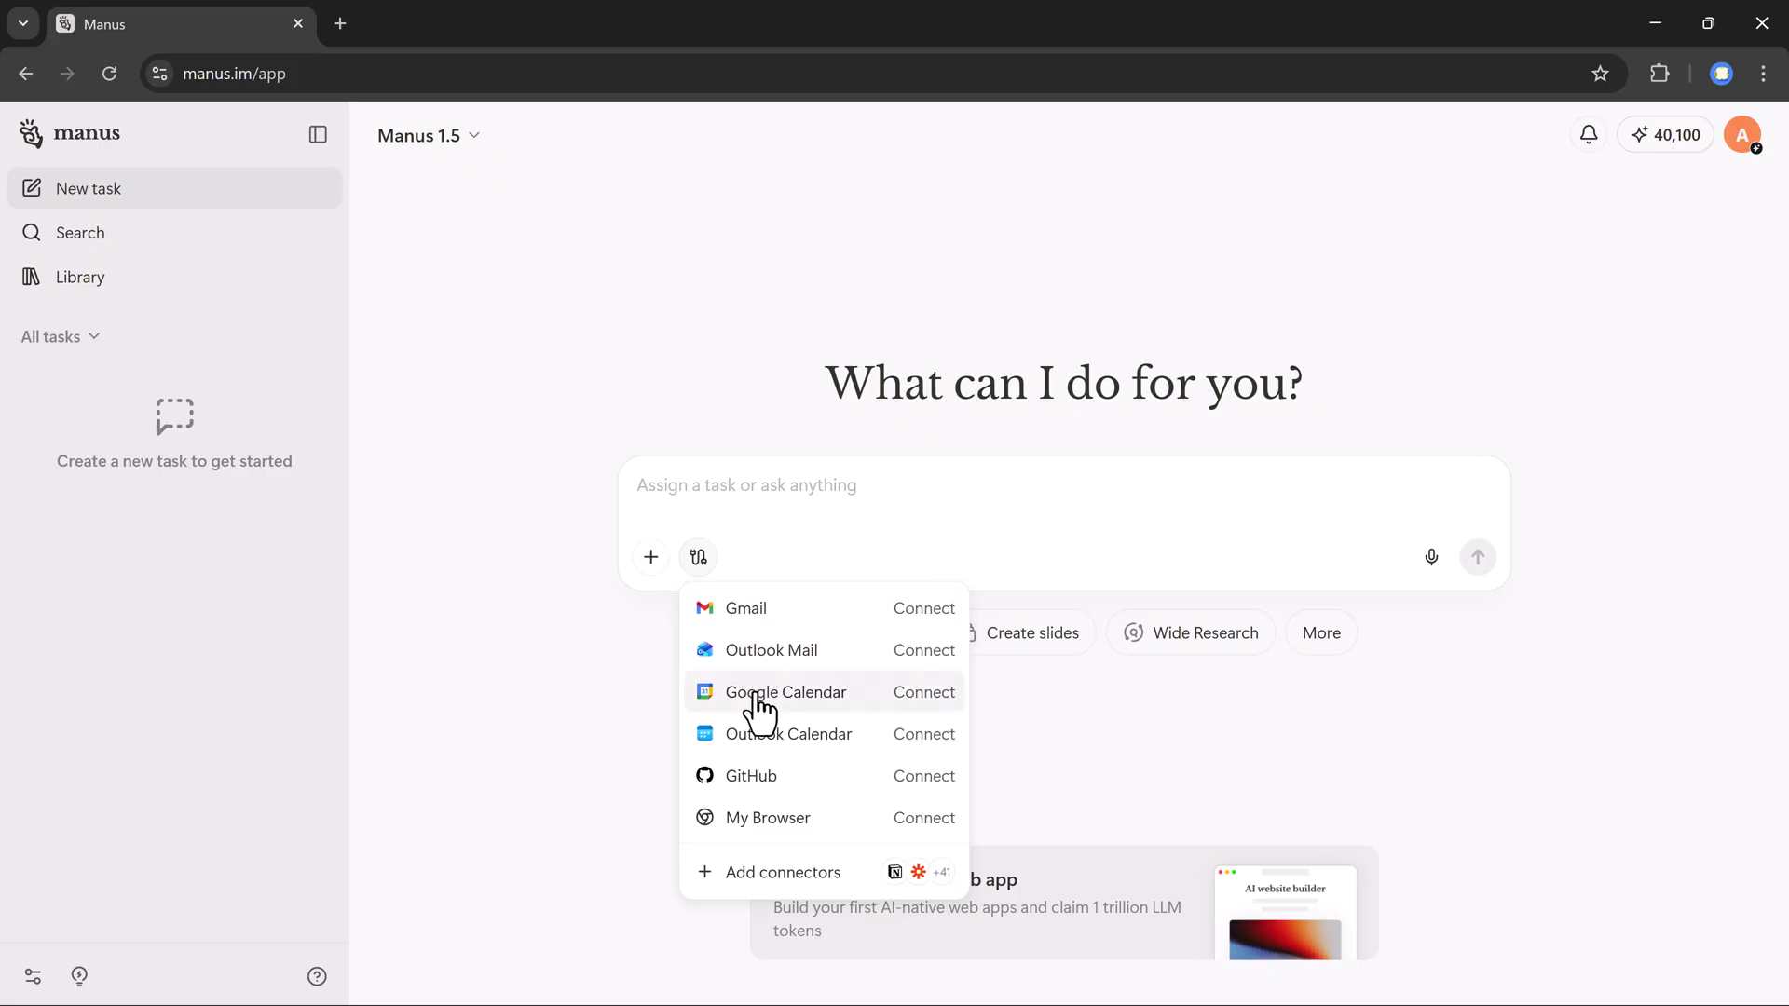
{"action": "left_click", "coordinate": [807, 608]}
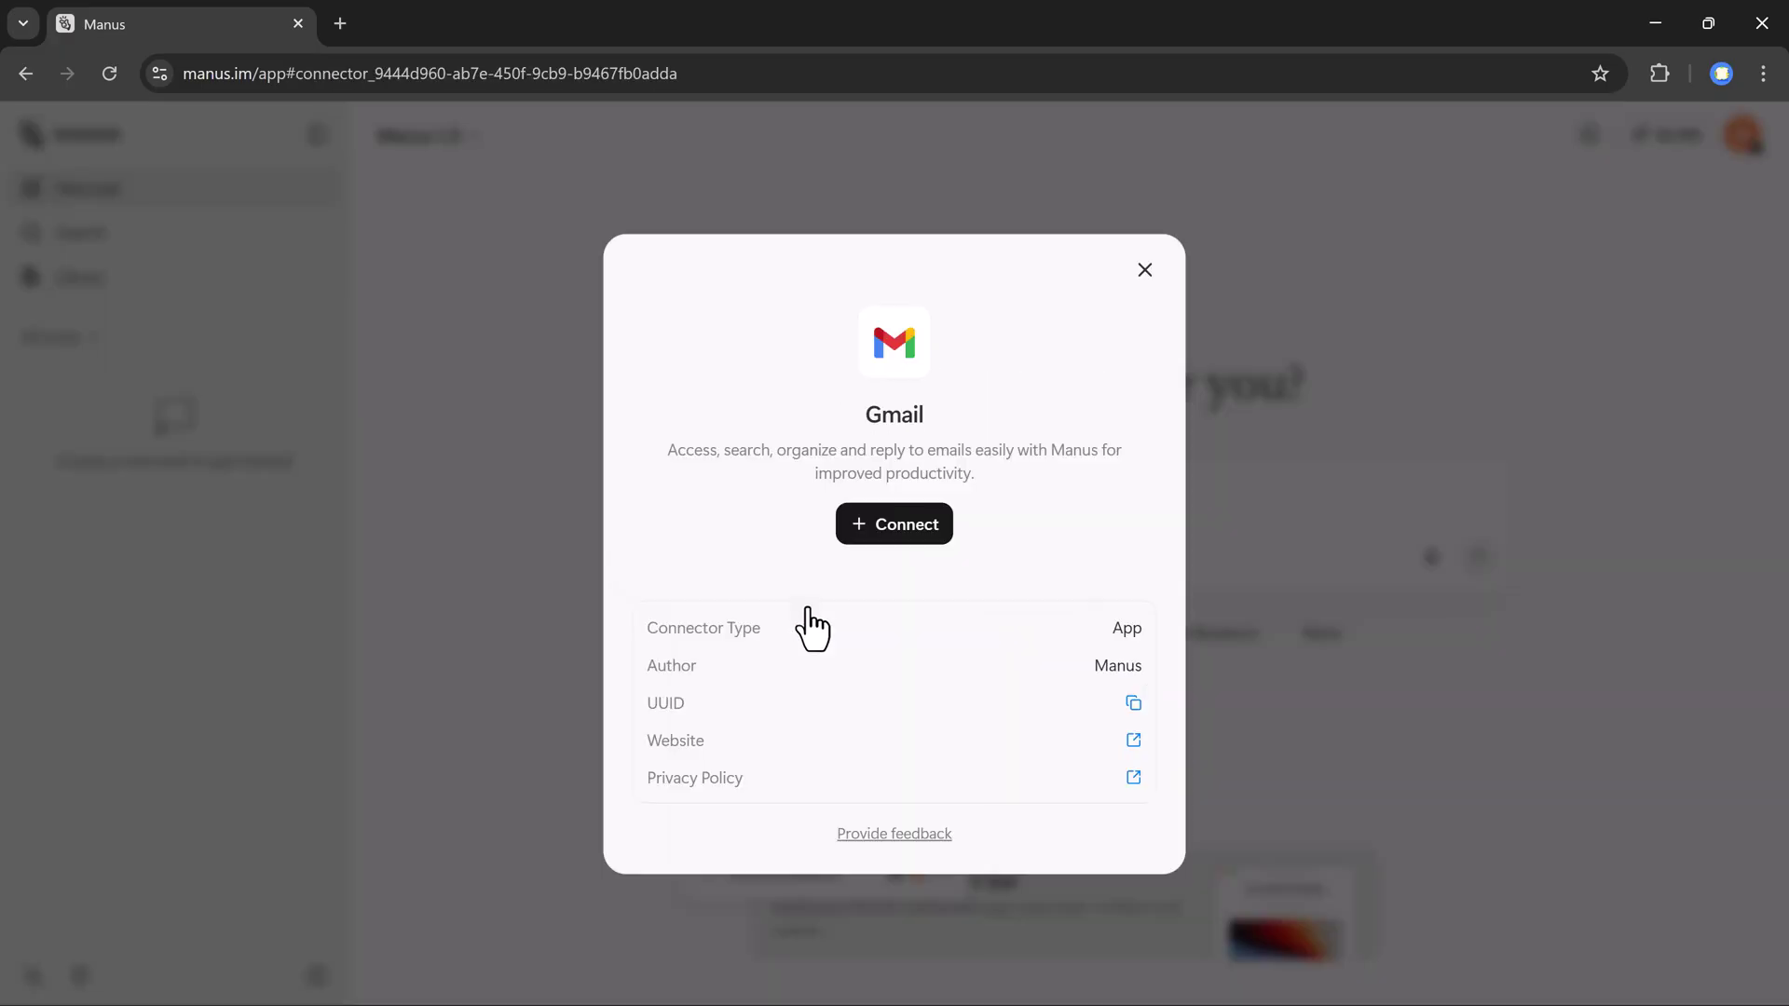
{"action": "left_click", "coordinate": [874, 550]}
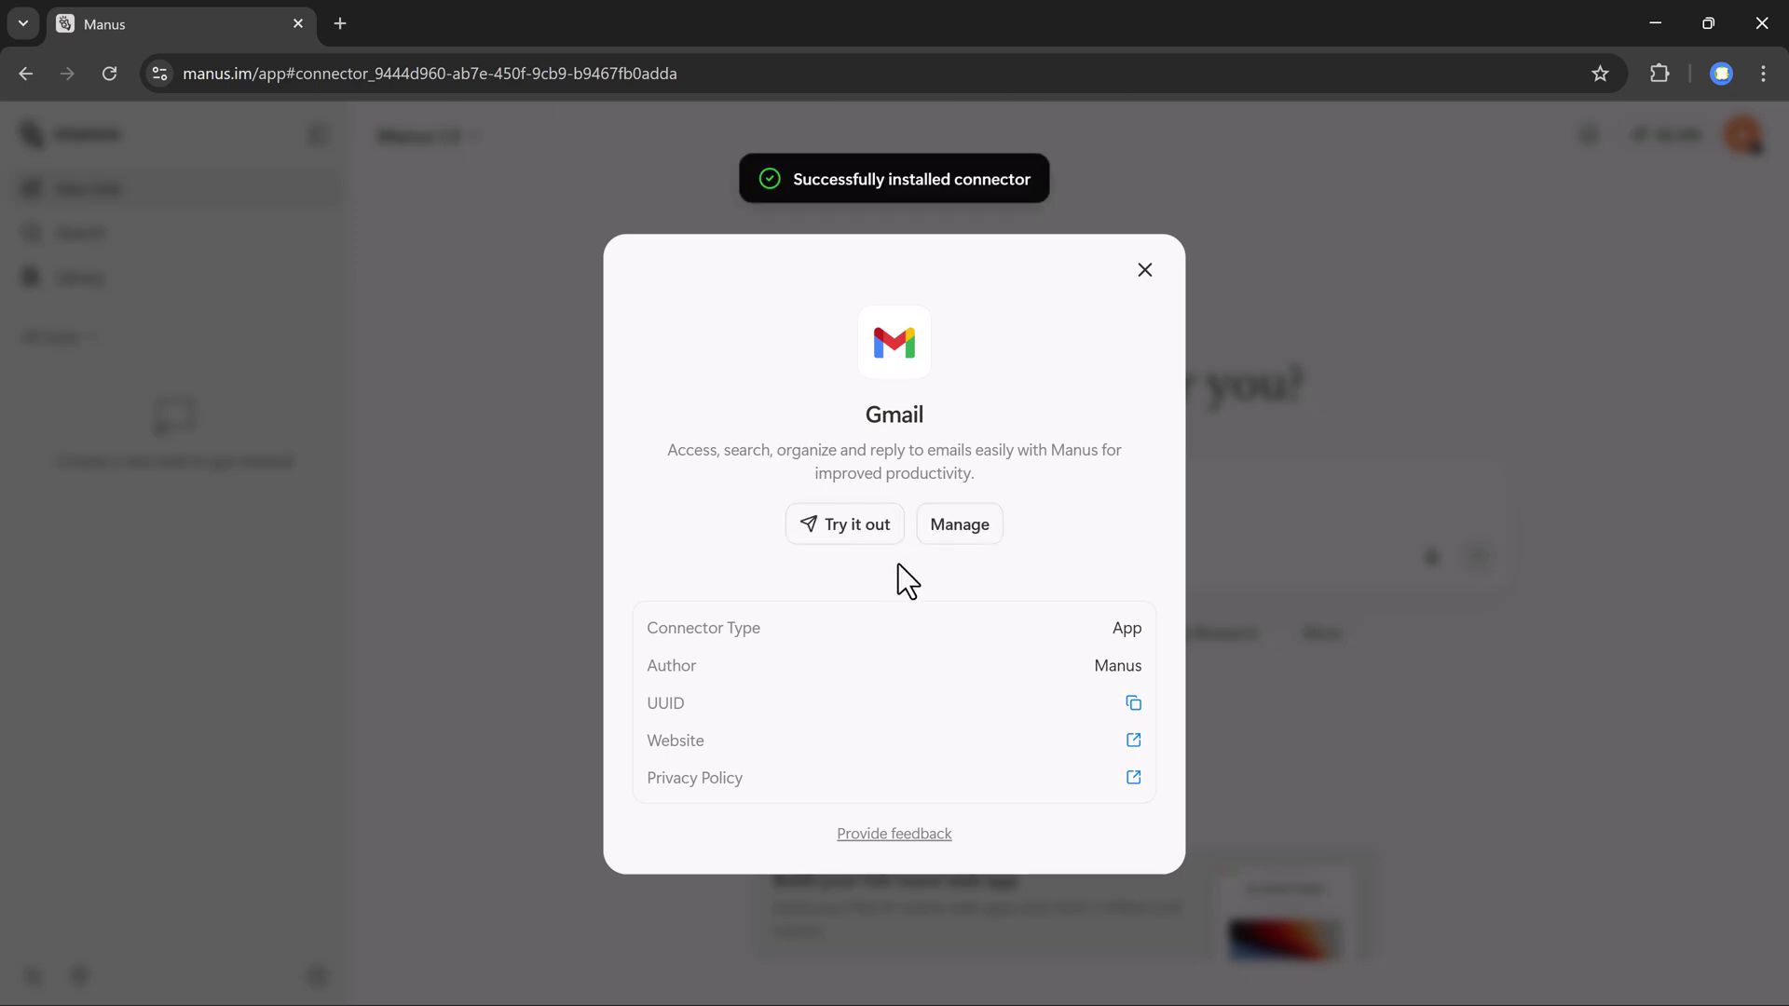
{"action": "left_click", "coordinate": [855, 525]}
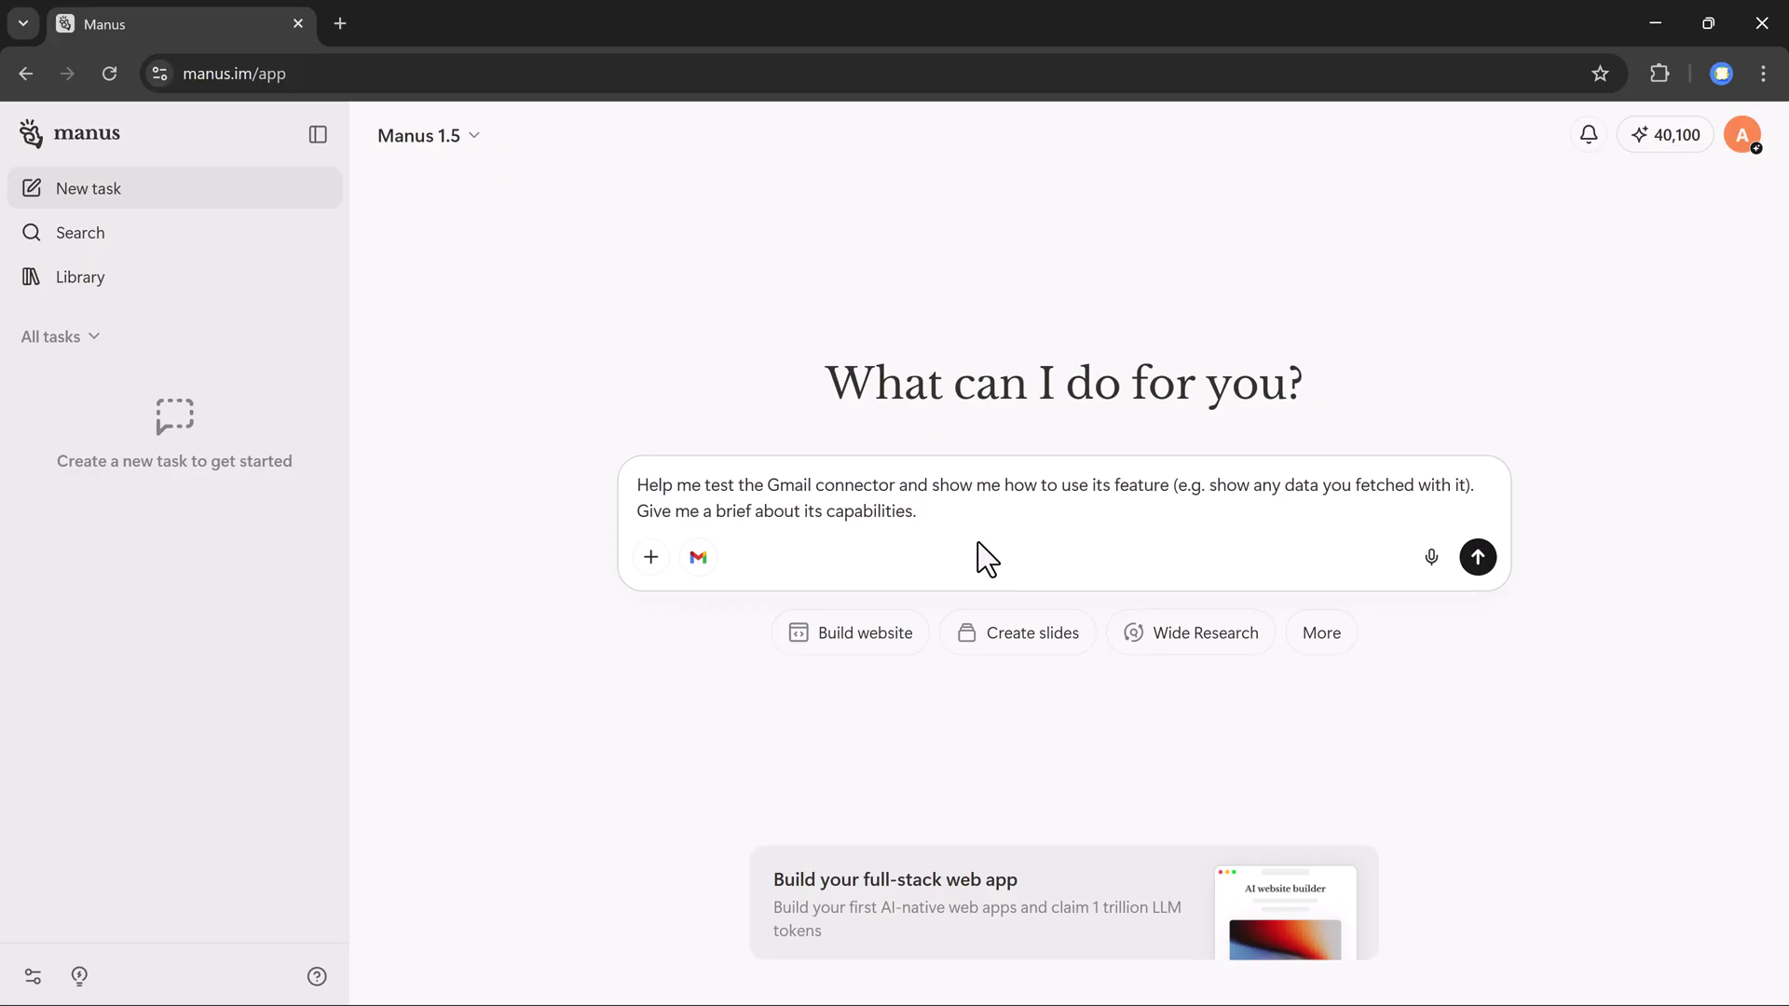
Replace the prompt with a request to list upcoming Gmail meeting invitations, send it, and review the results
{"action": "key", "text": "ctrl+a"}
{"action": "key", "text": "BackSpace"}
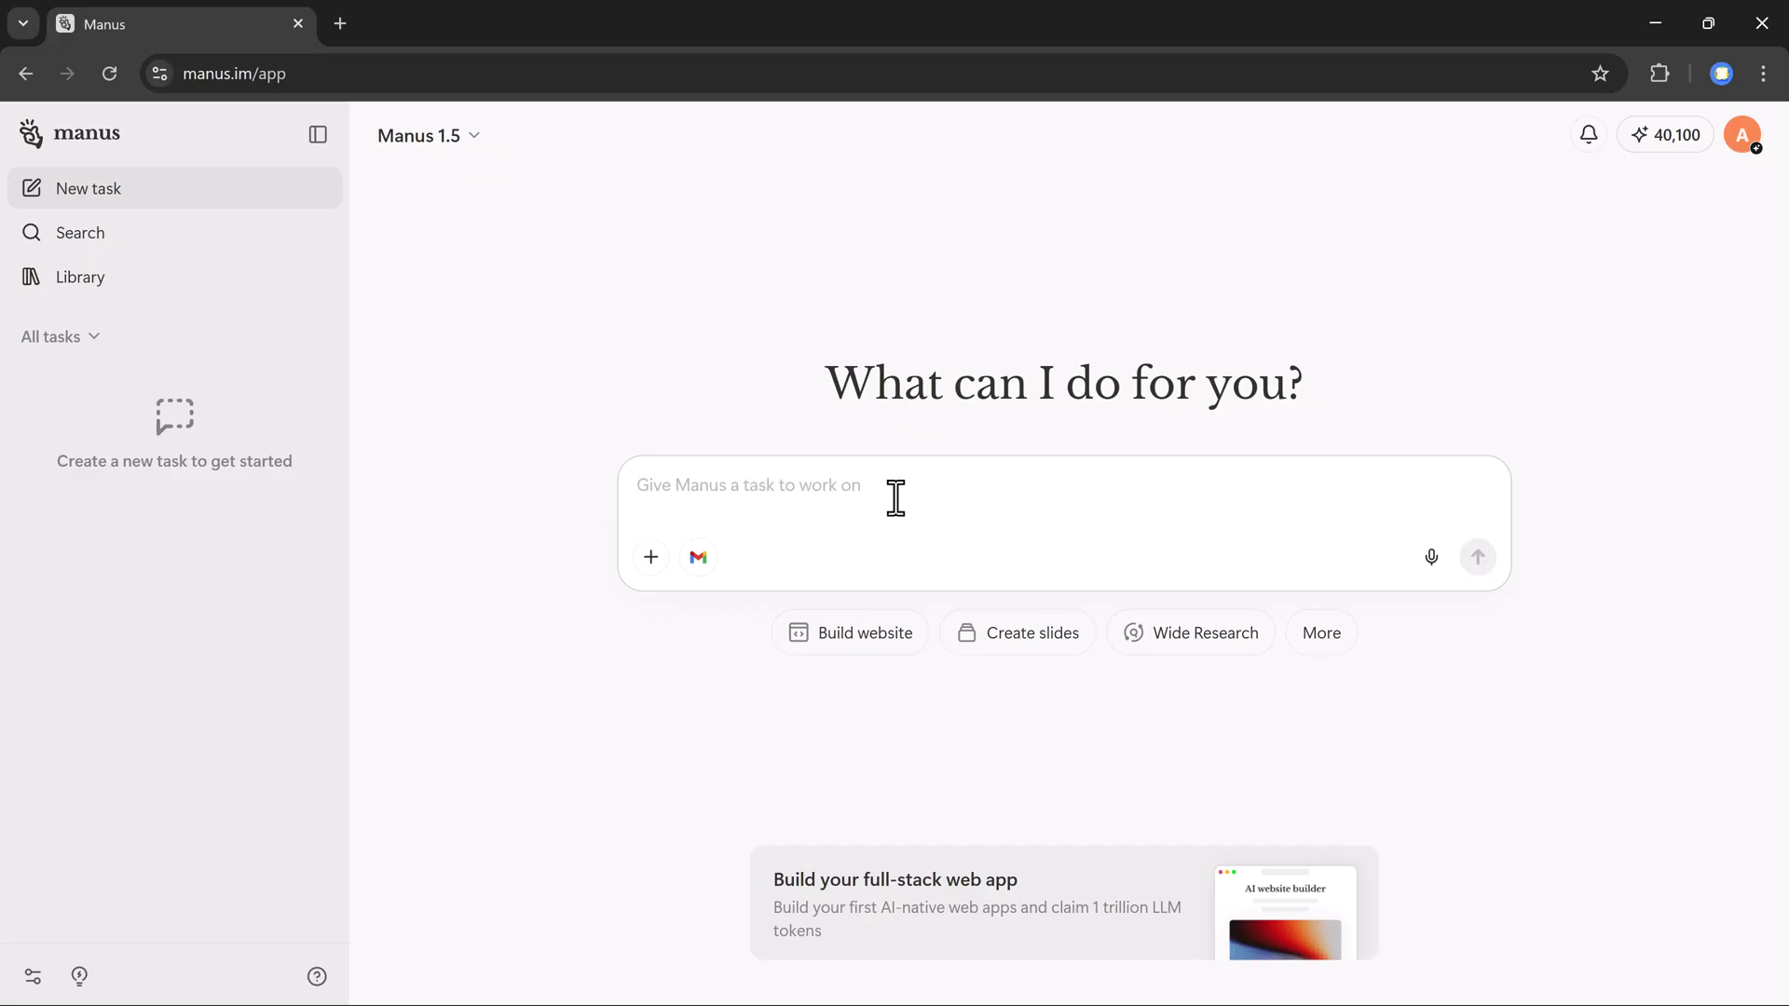
{"action": "type", "text": "Check my Gmail for meeting invitations and create a list of all upcoming events with dates and times."}
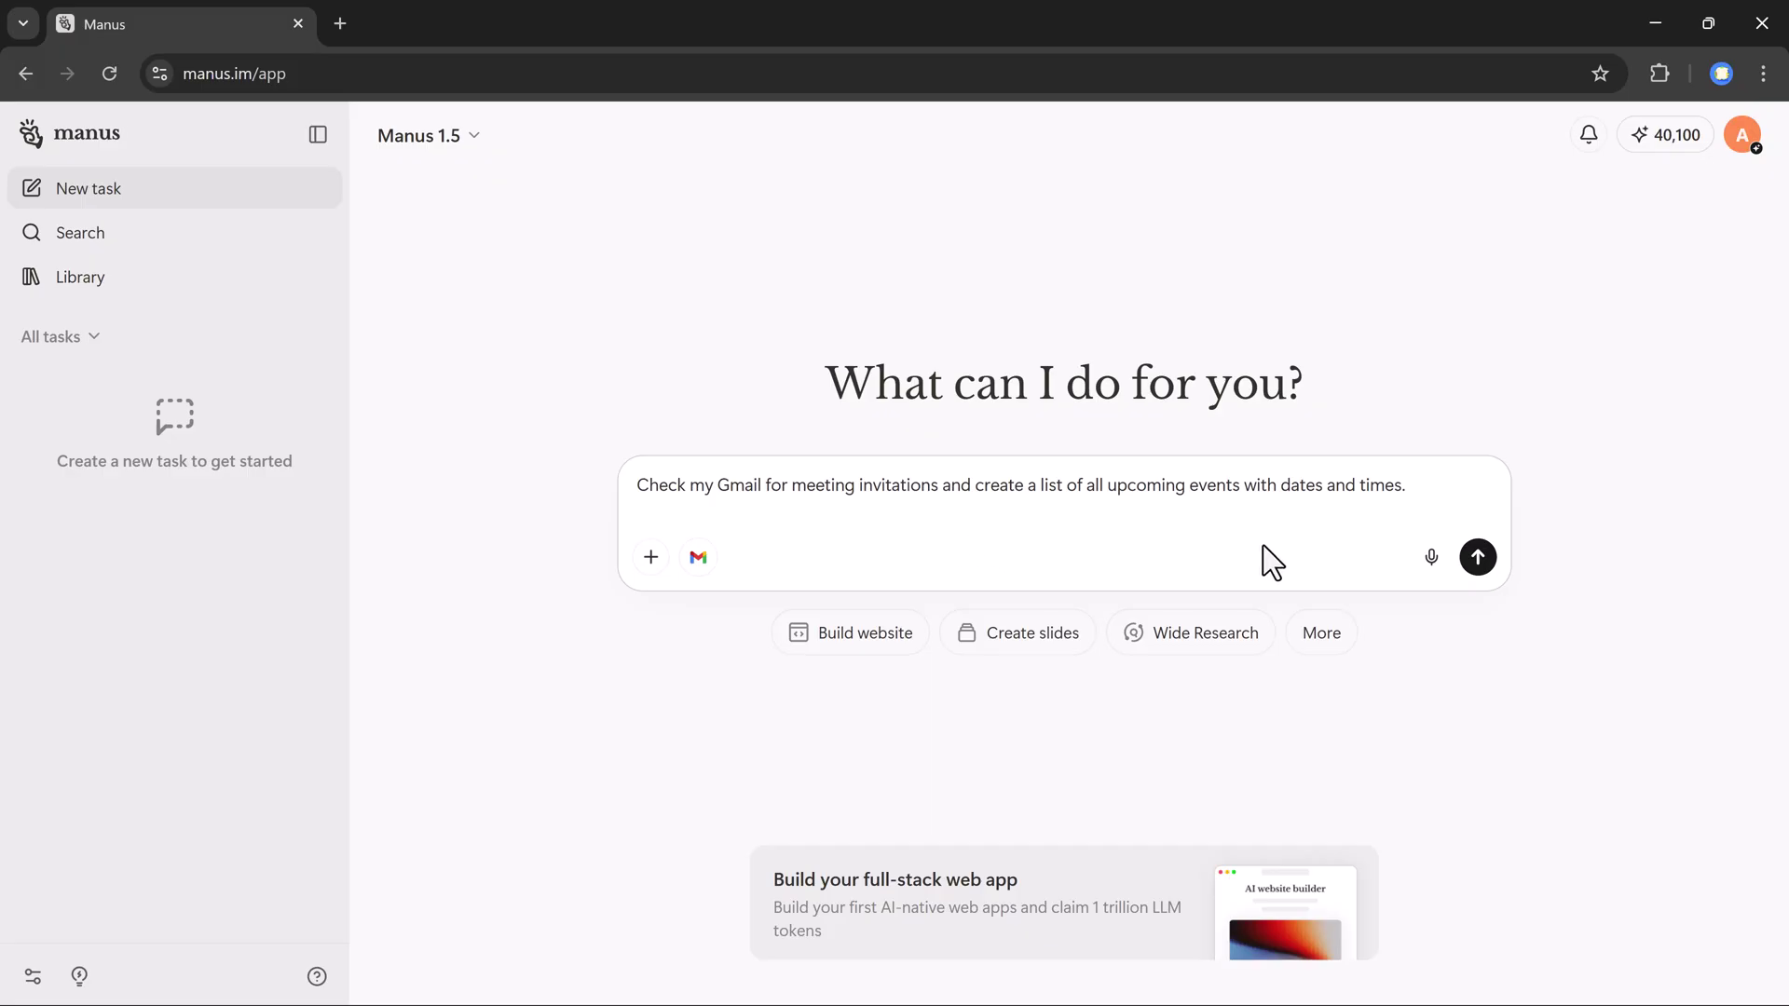
{"action": "left_click", "coordinate": [1478, 558]}
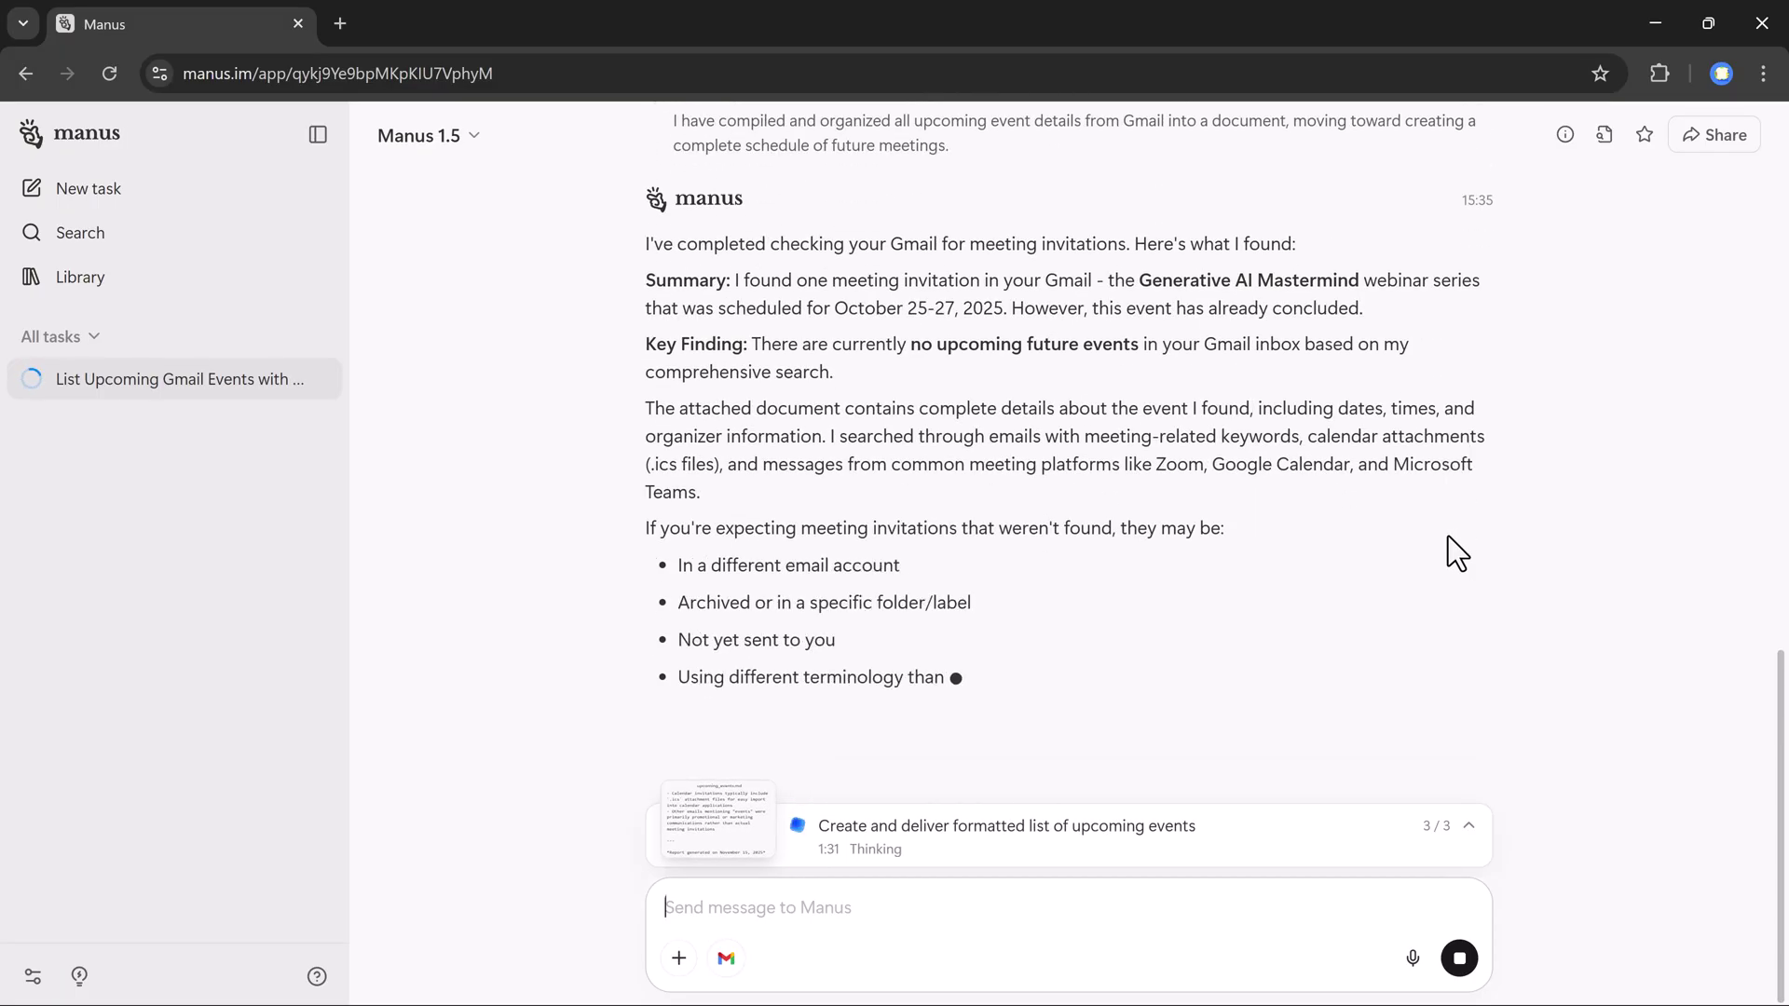
{"action": "scroll", "coordinate": [1605, 659], "scroll_direction": "up", "scroll_amount": 10}
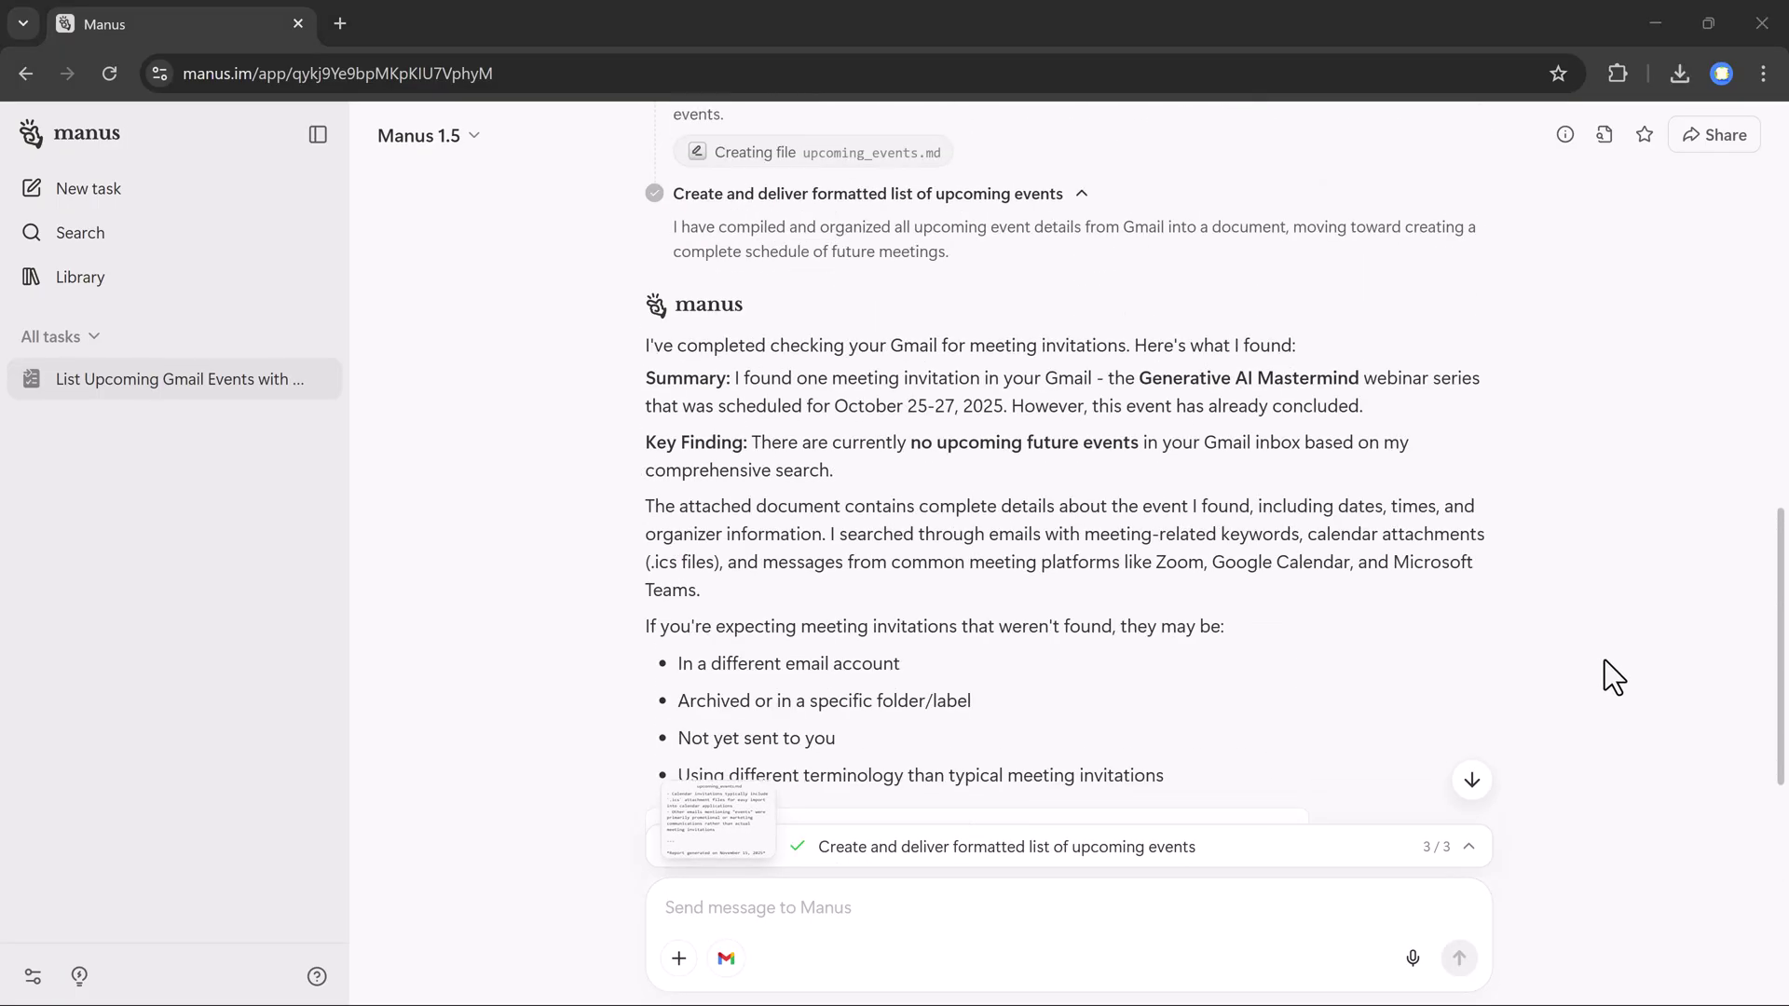
{"action": "scroll", "coordinate": [1605, 661], "scroll_direction": "up", "scroll_amount": 3}
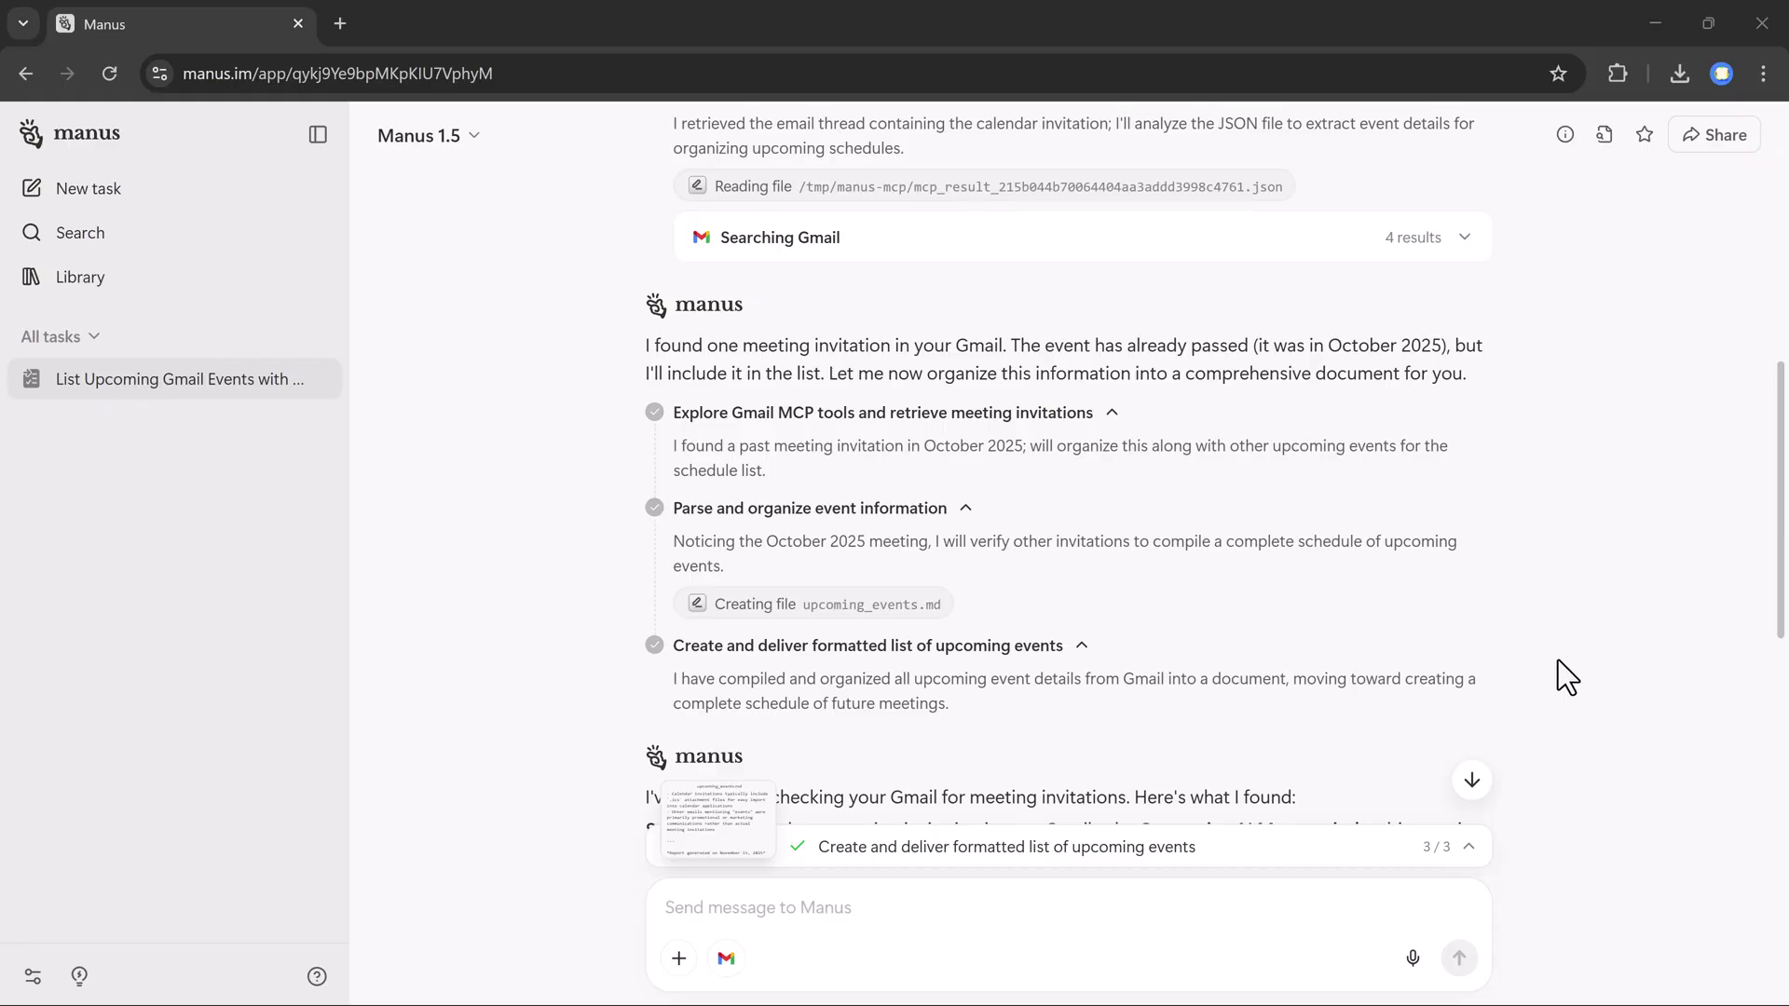
{"action": "scroll", "coordinate": [1558, 661], "scroll_direction": "down", "scroll_amount": 10}
{"action": "scroll", "coordinate": [1289, 601], "scroll_direction": "down", "scroll_amount": 4}
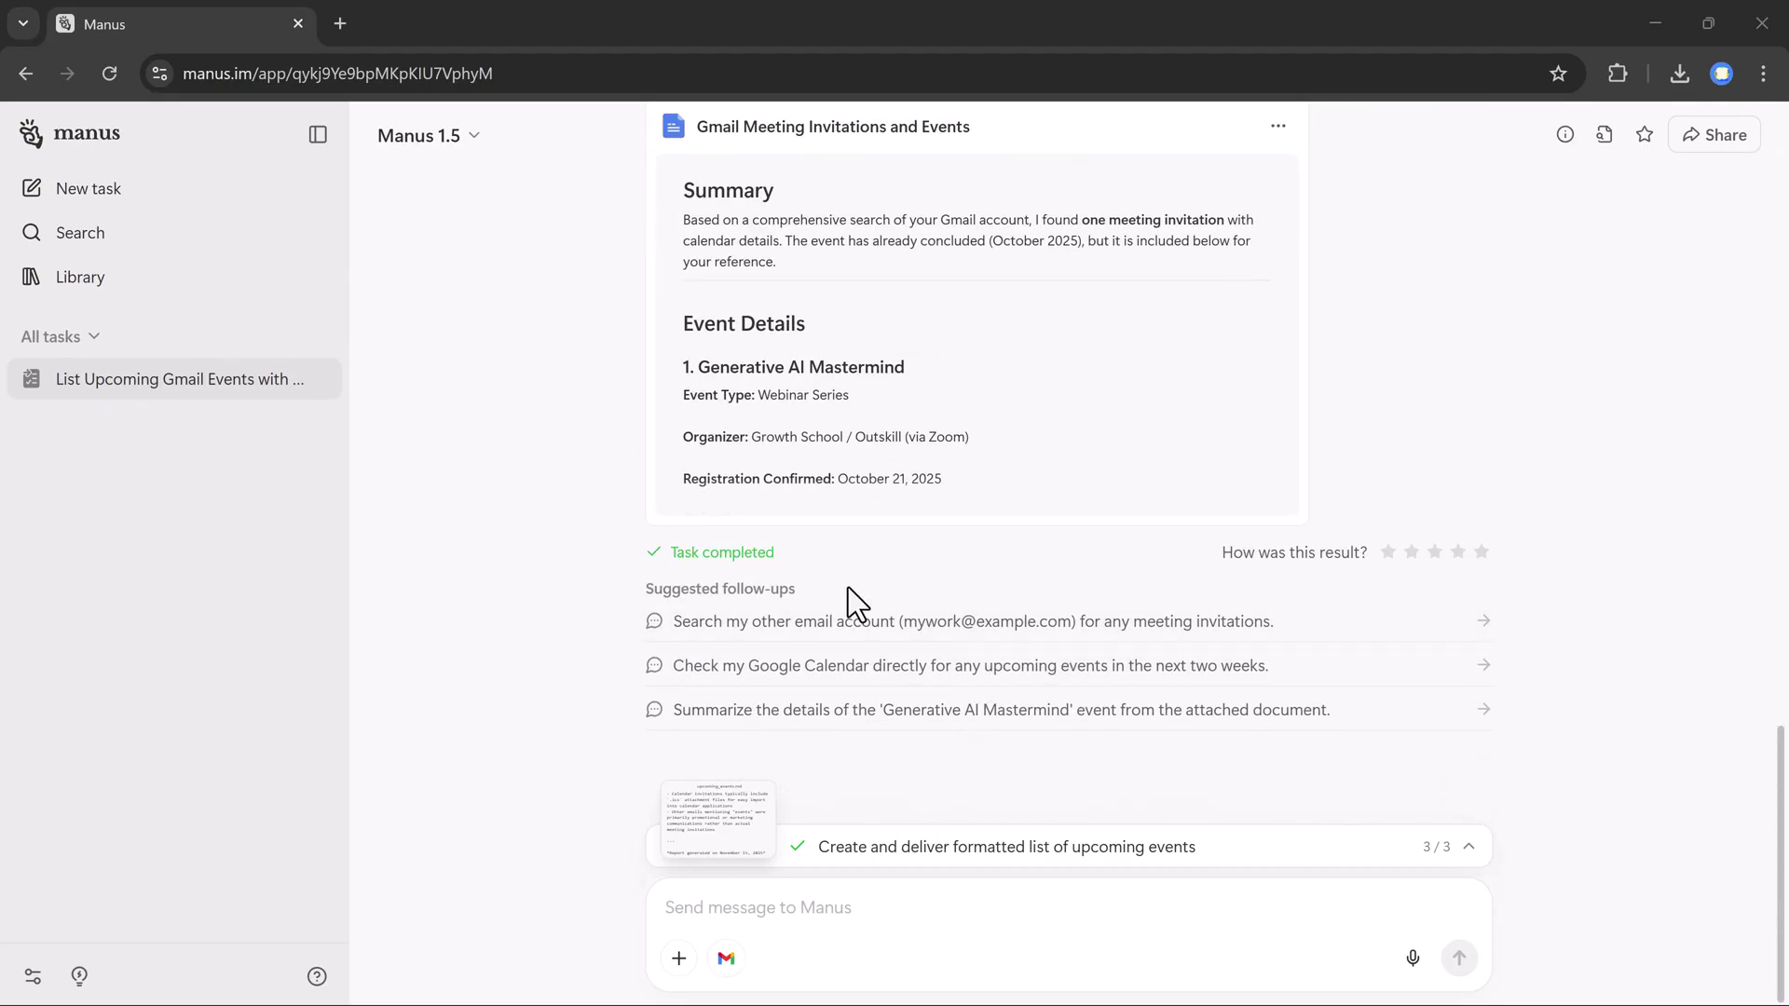
Ask Manus how to search another email account, then start a new task
{"action": "left_click", "coordinate": [931, 643]}
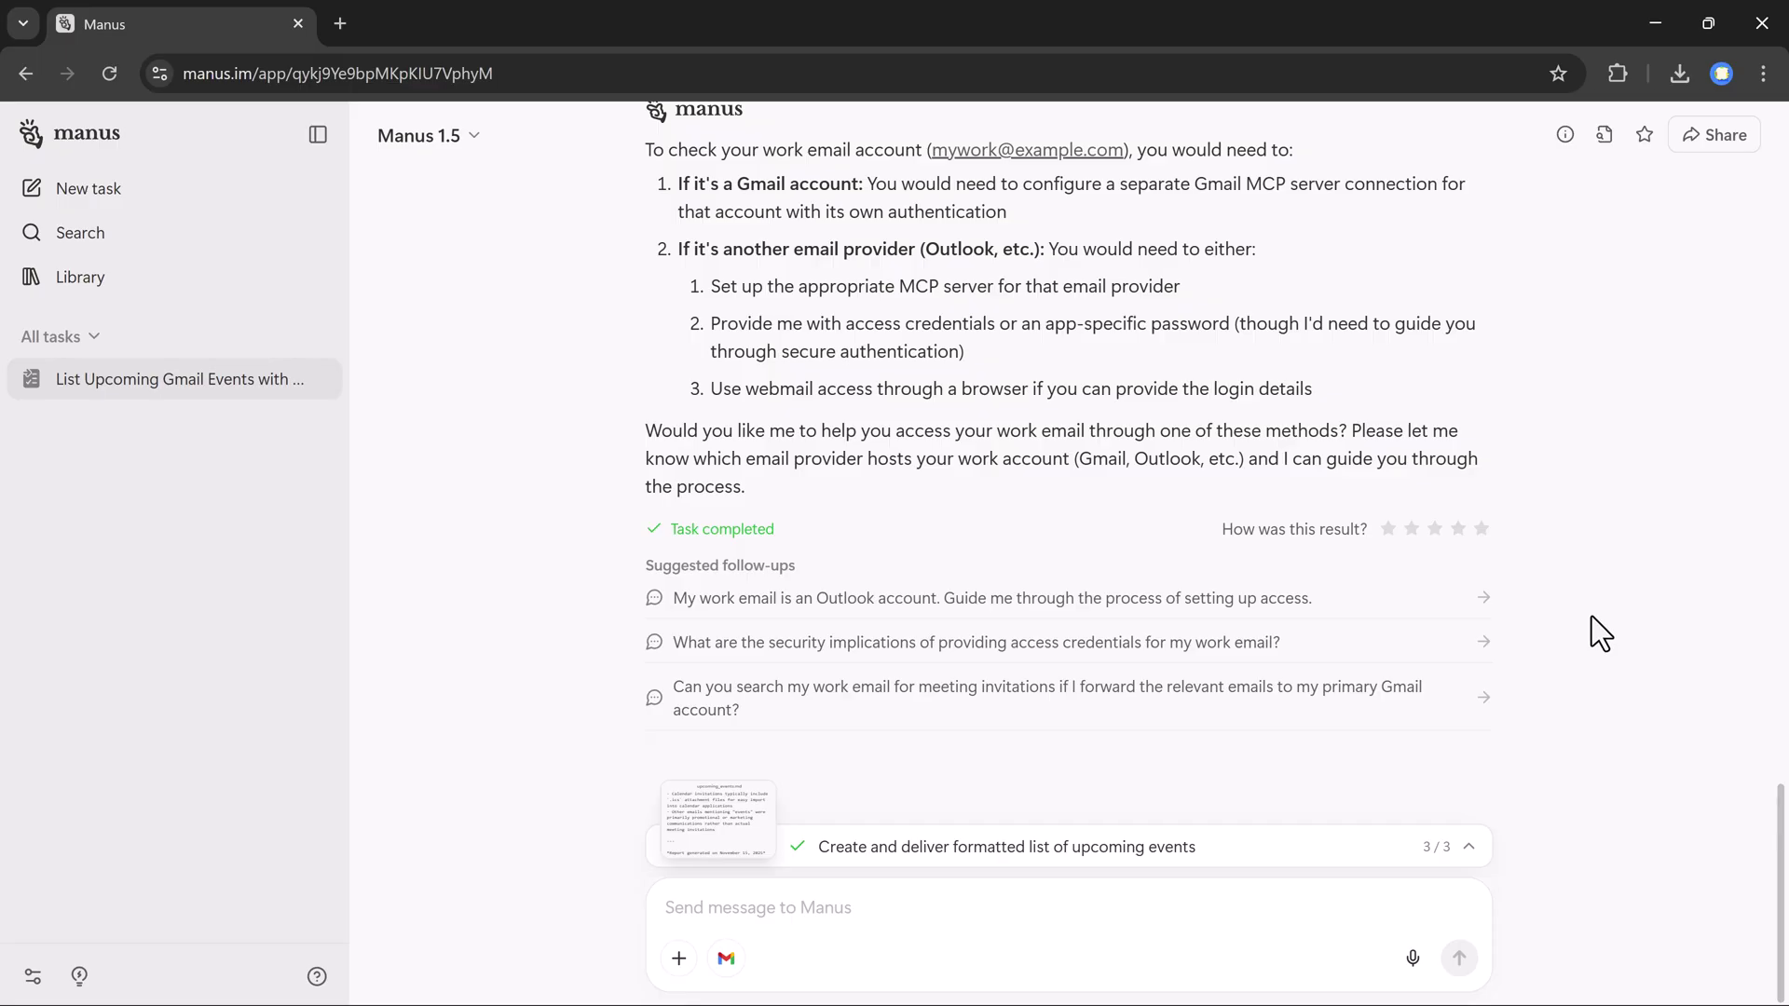
{"action": "key", "text": "ctrl+k"}
Disable Gmail, connect Google Calendar, and load its Try it out prompt
{"action": "left_click", "coordinate": [698, 557]}
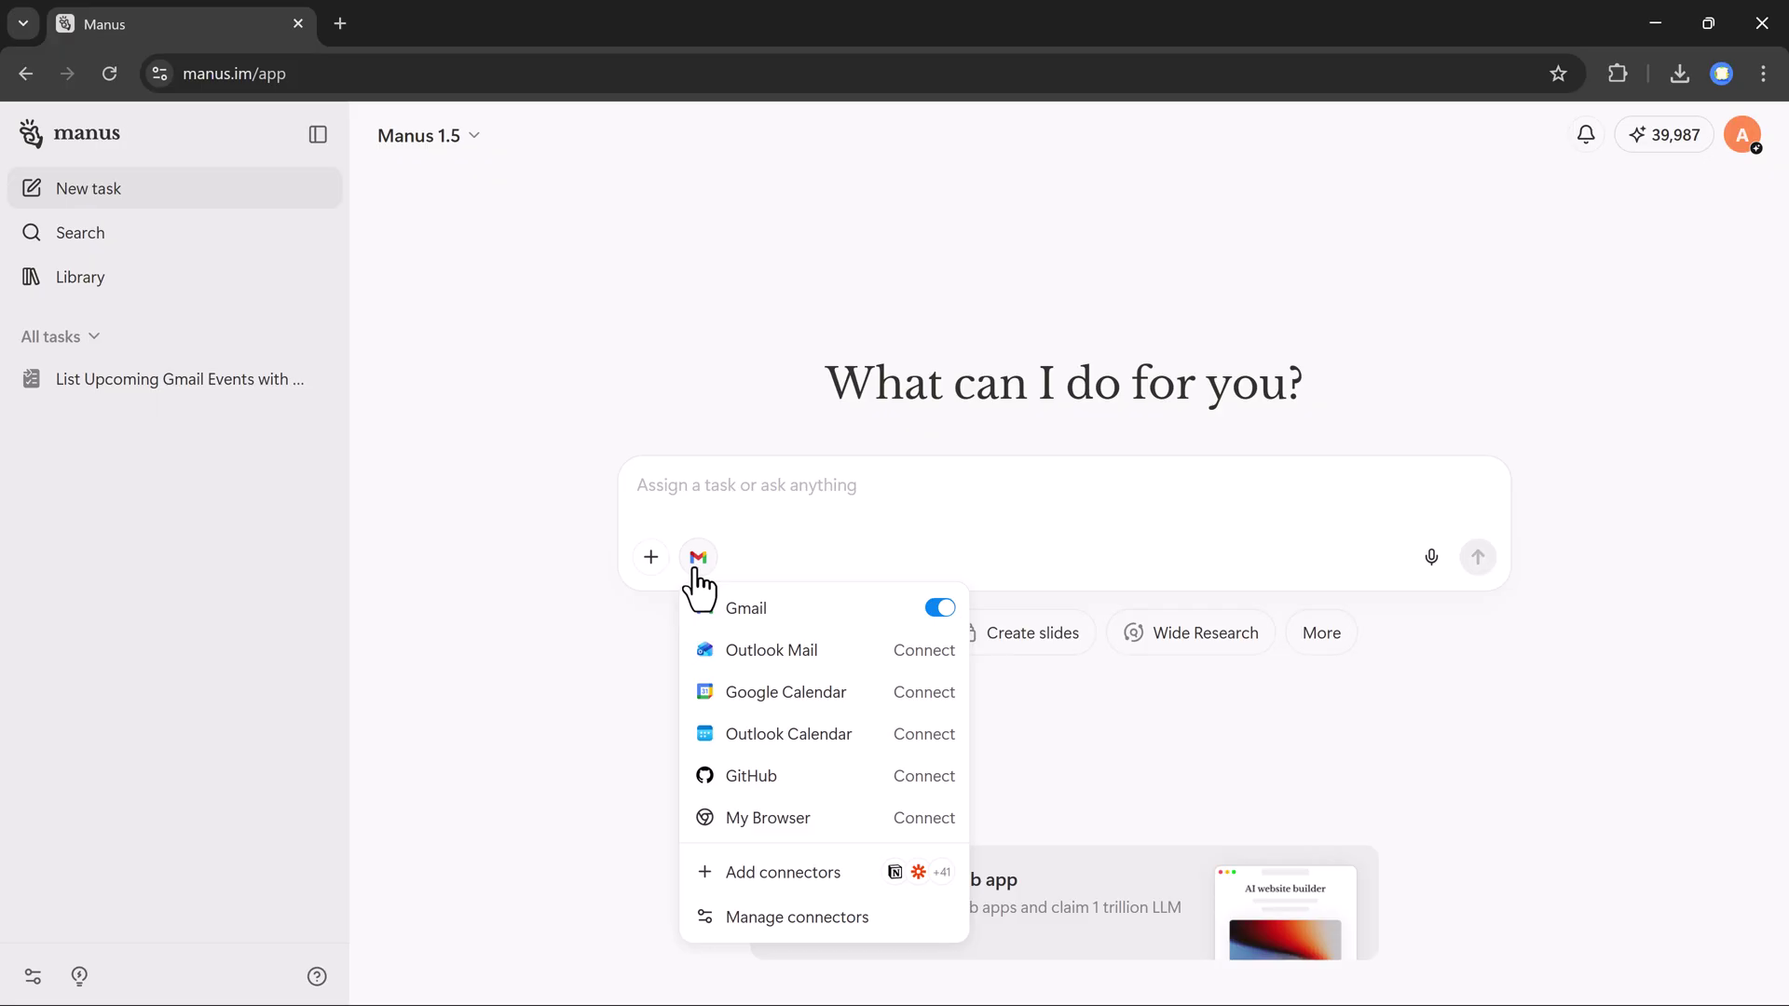
{"action": "left_click", "coordinate": [940, 607]}
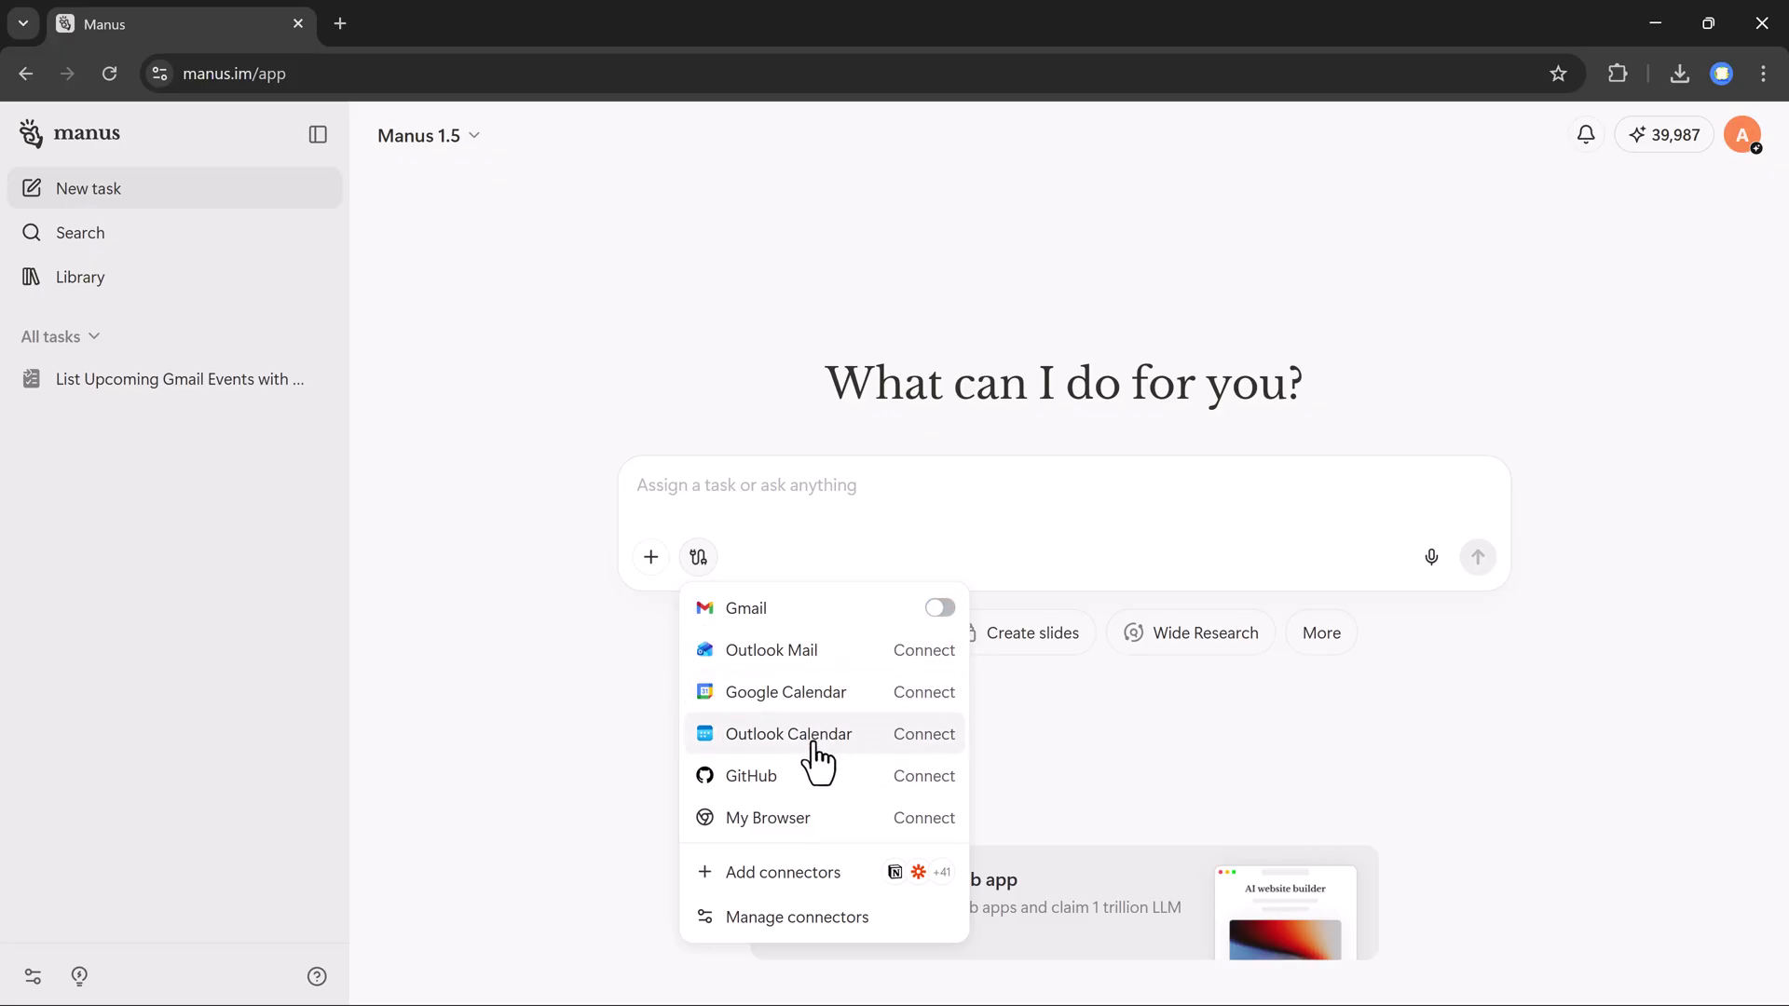
{"action": "left_click", "coordinate": [794, 694]}
{"action": "left_click", "coordinate": [889, 529]}
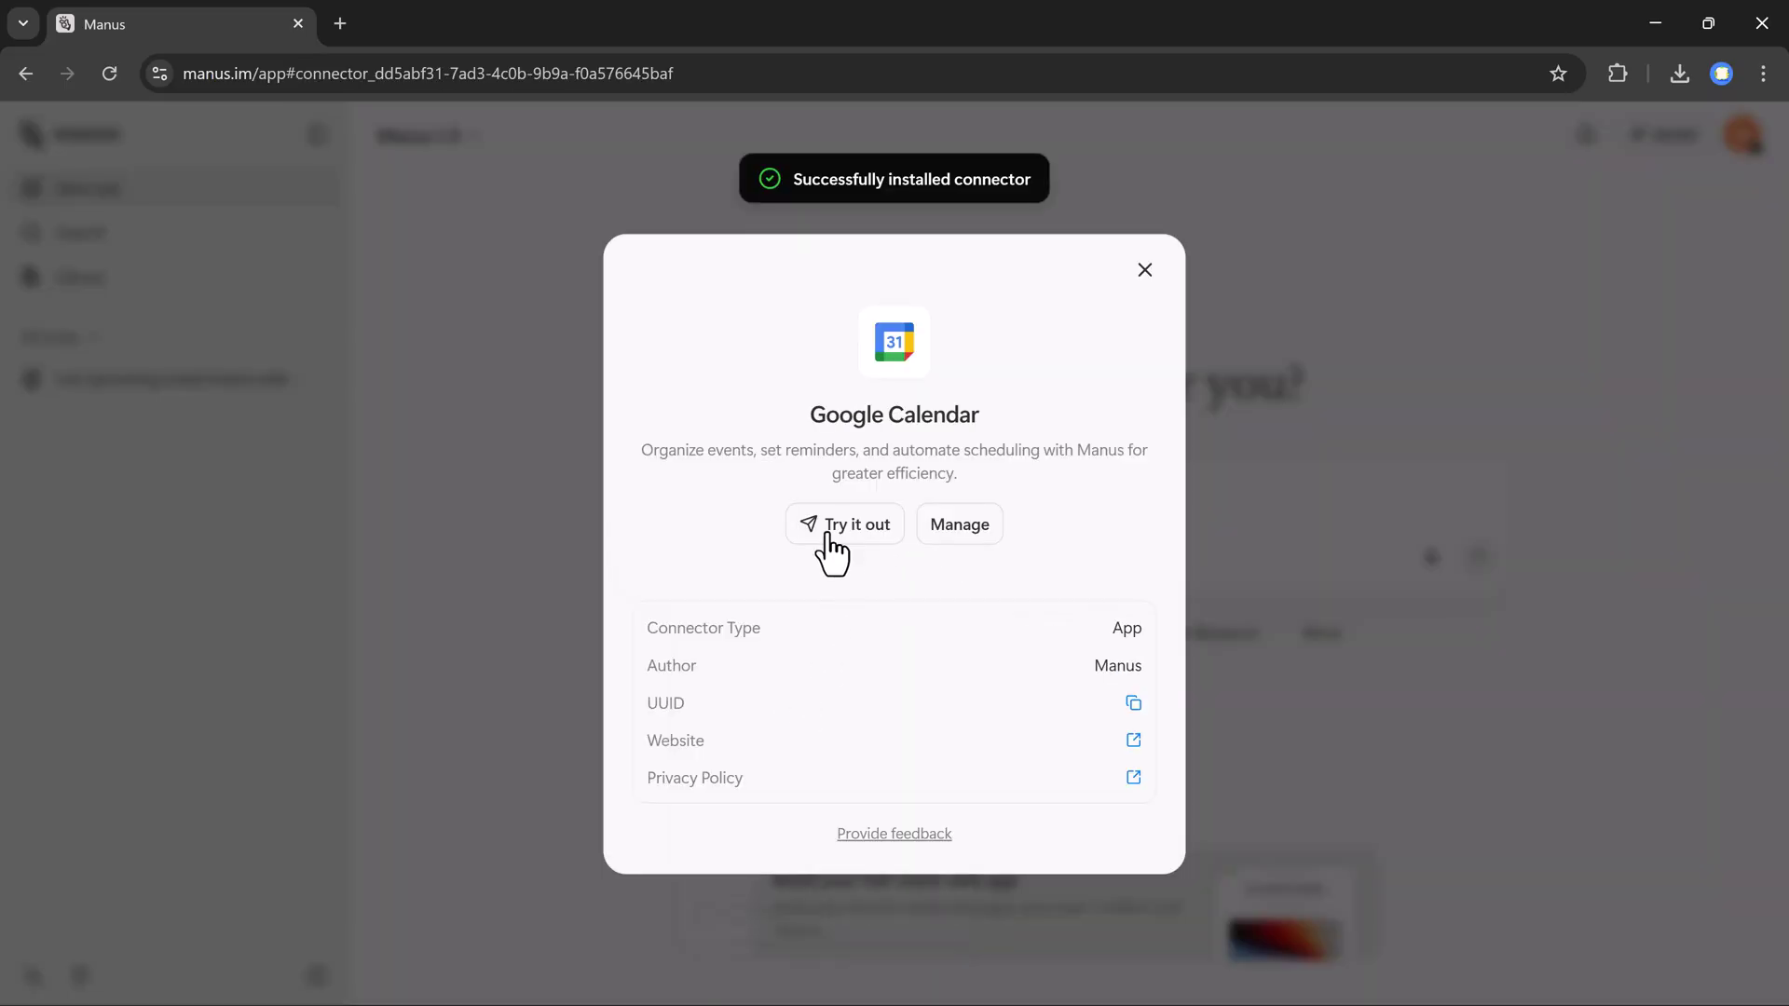
{"action": "left_click", "coordinate": [844, 525]}
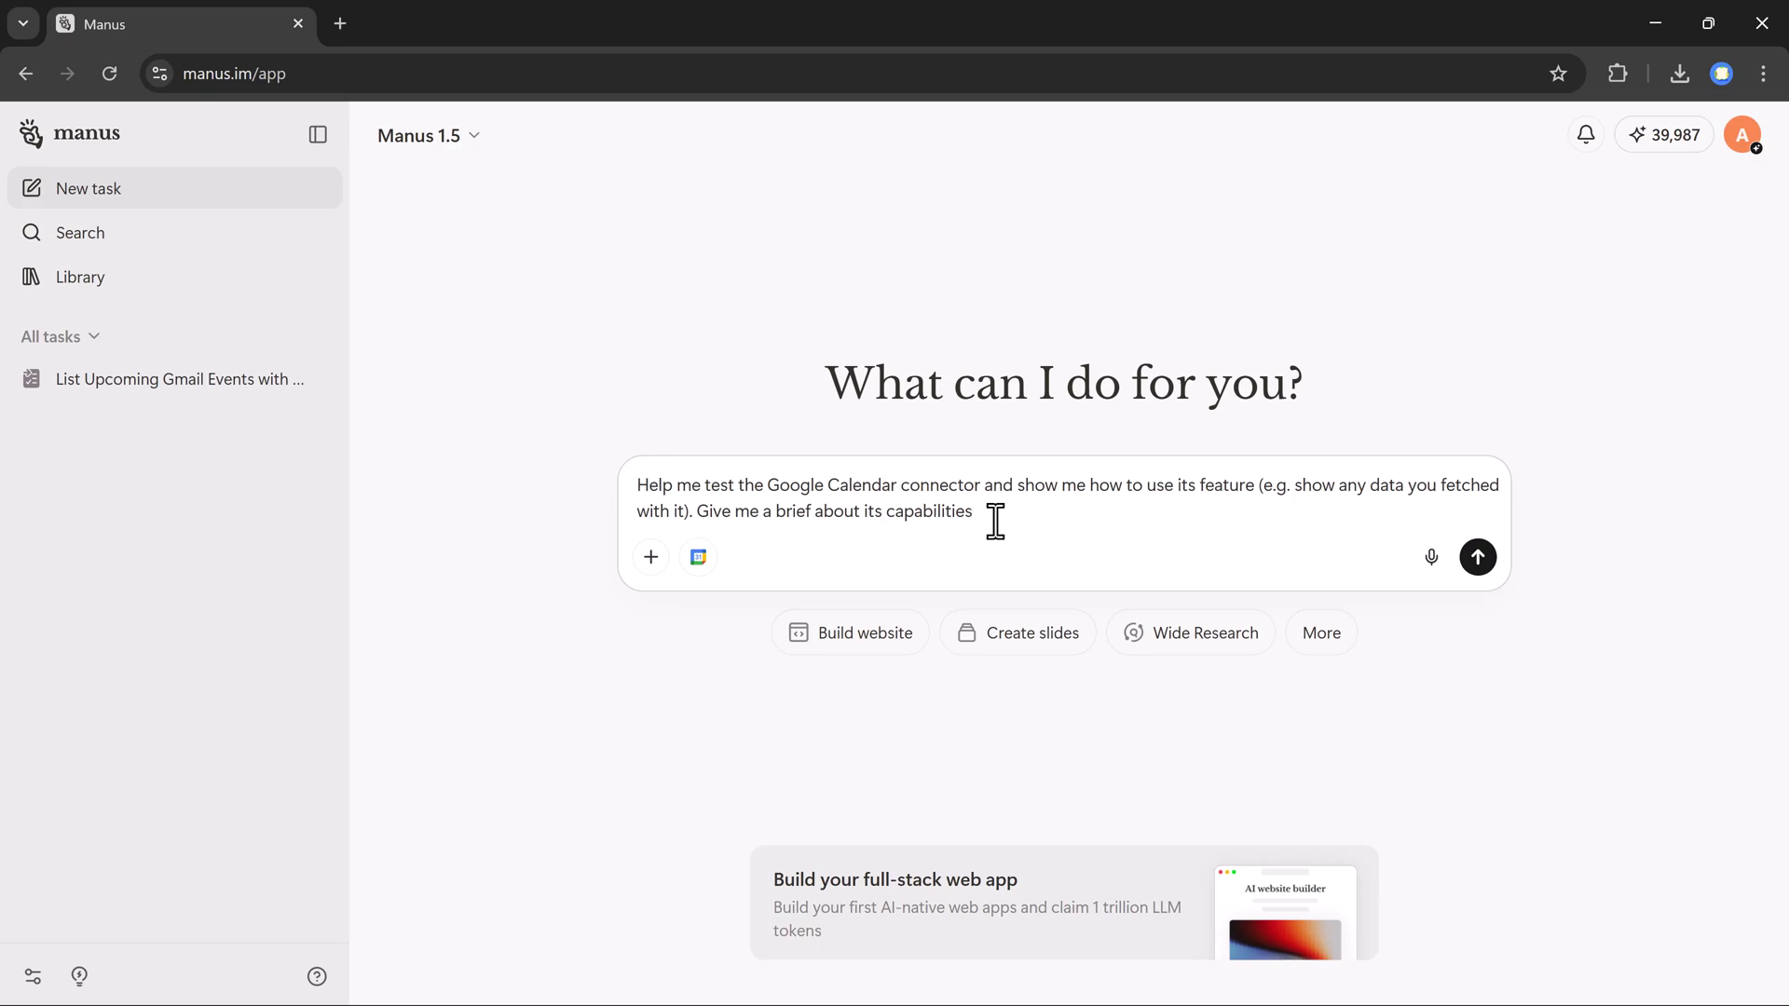
Paste a request booking a busy 9 PM slot with 30- and 60-minute reminders, then proceed with defaults
{"action": "key", "text": "ctrl+a"}
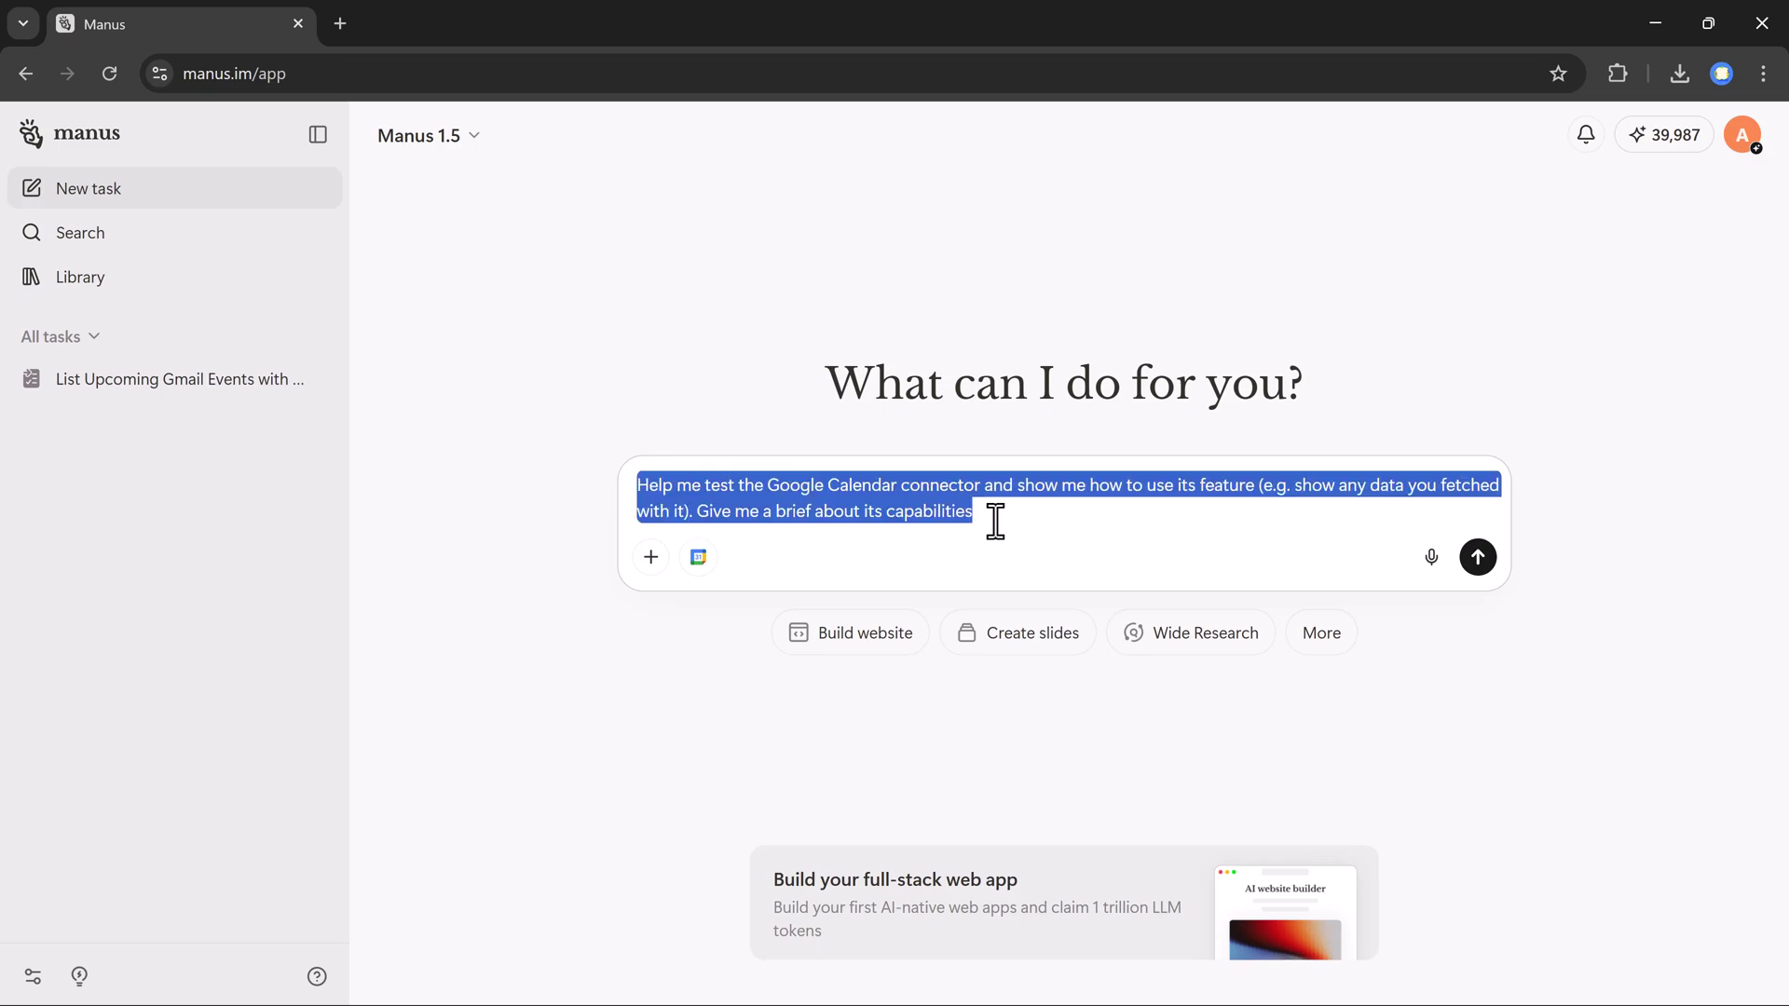
{"action": "key", "text": "BackSpace"}
{"action": "type", "text": "Can you book my calendar busy tonight for 9pm and add 2 reminders 30 and 60 minutes before."}
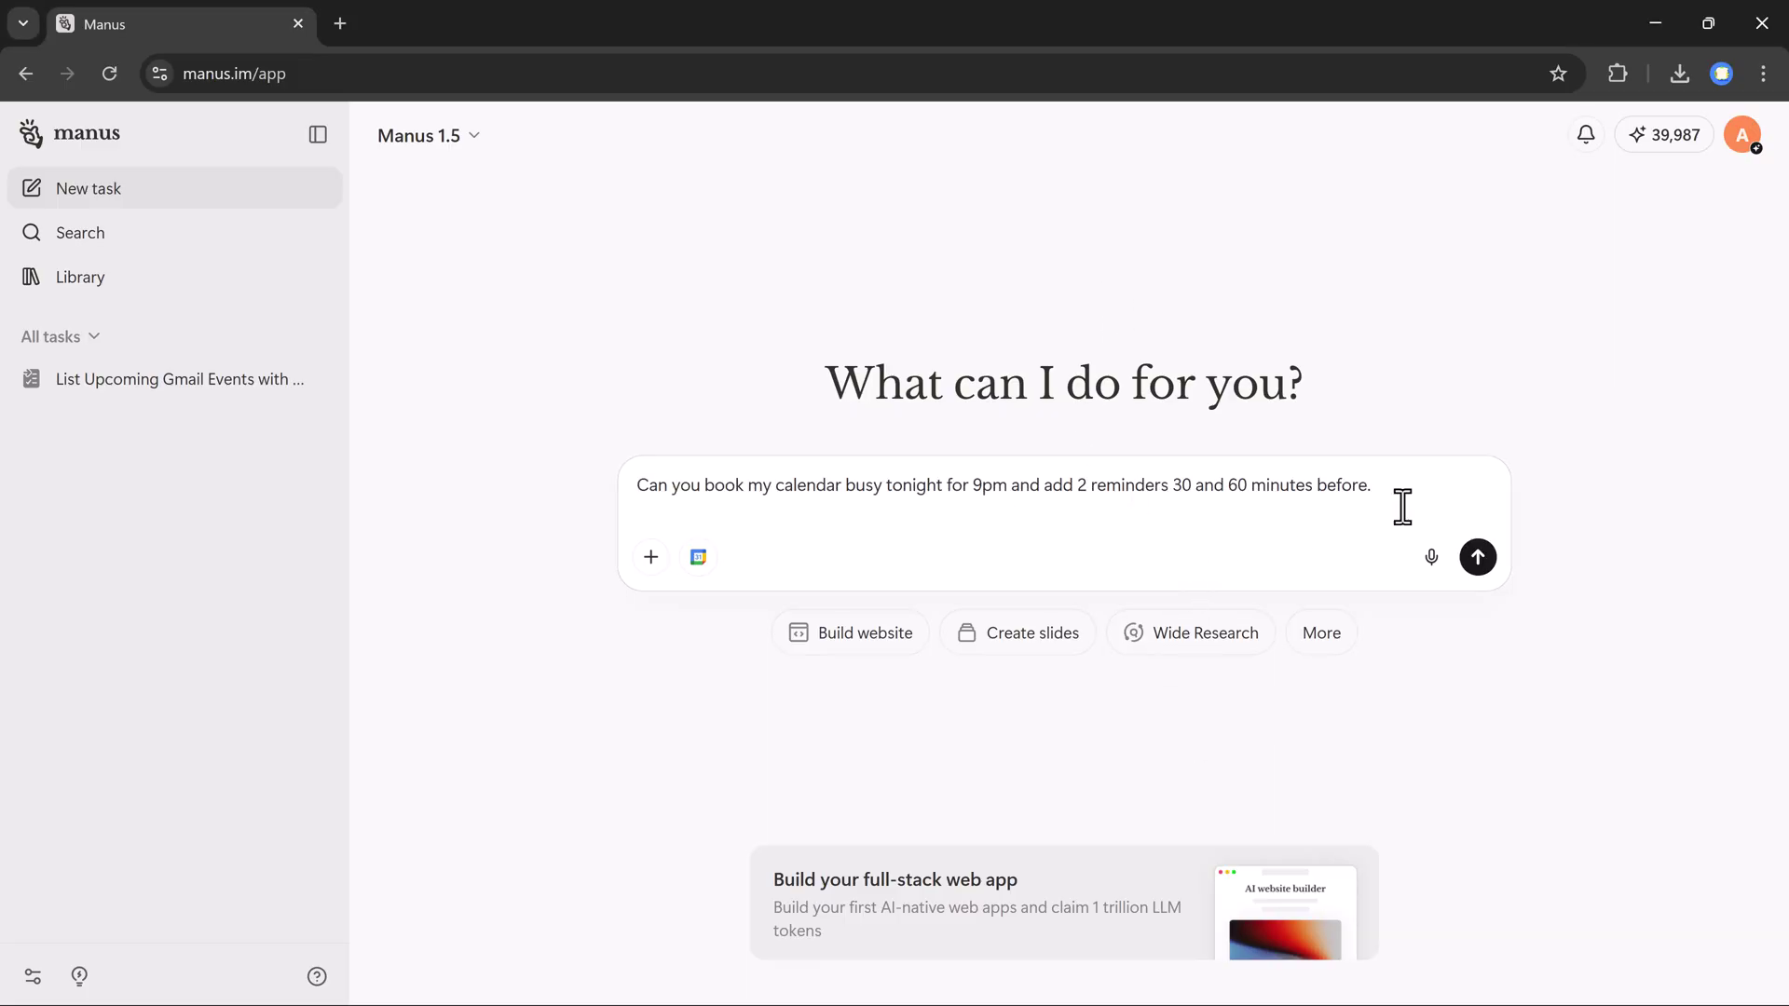
{"action": "left_click", "coordinate": [1478, 560]}
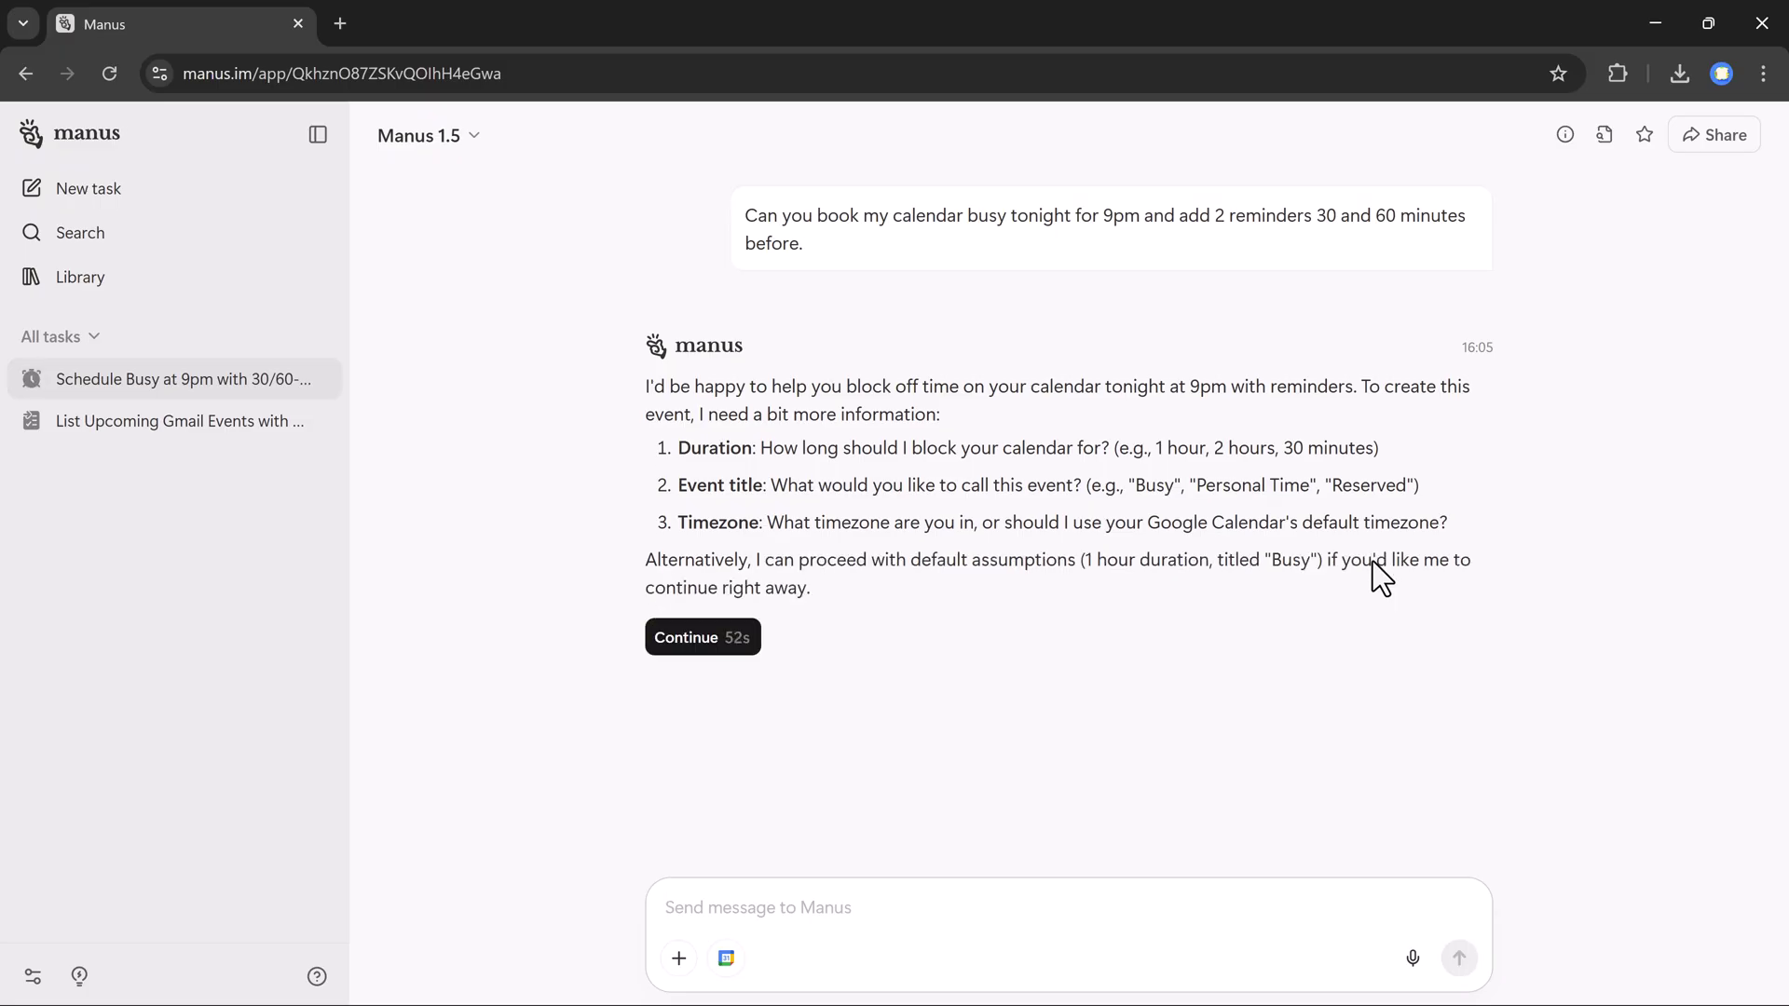
{"action": "left_click", "coordinate": [678, 641]}
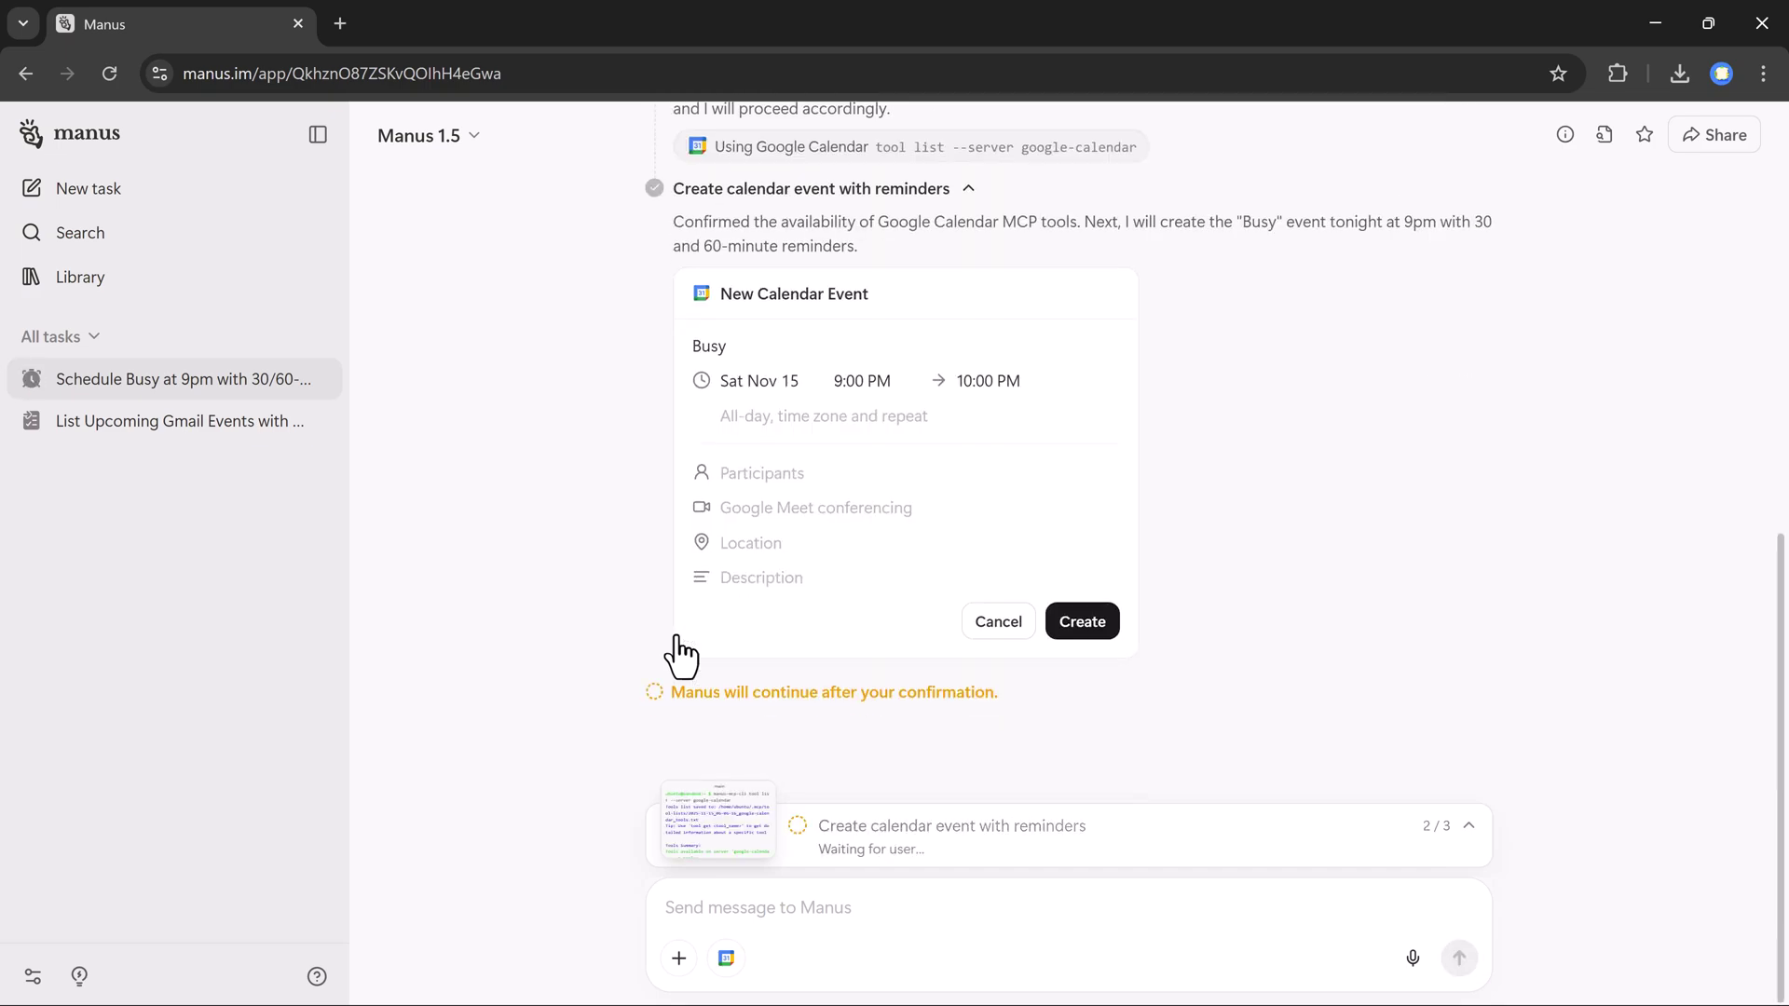
Confirm the Nov 15 date, 9:00 PM start and 10:00 PM end, then create the Busy event
{"action": "left_click", "coordinate": [740, 392]}
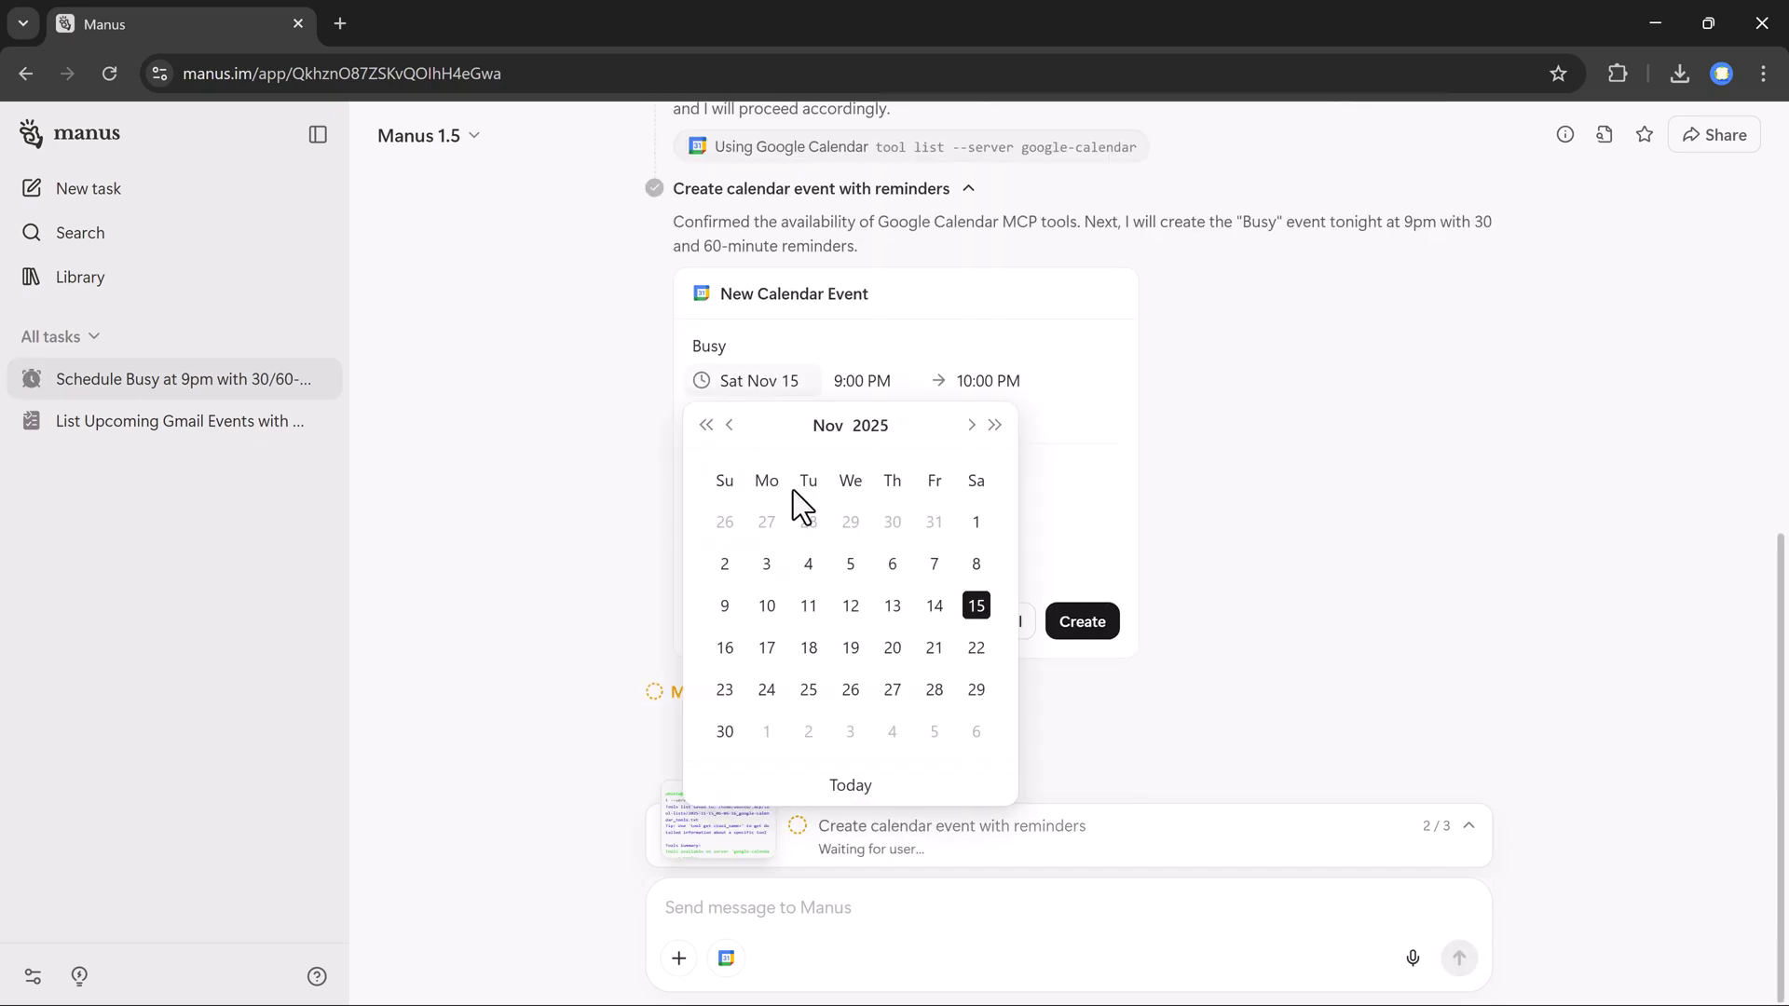
{"action": "left_click", "coordinate": [874, 380]}
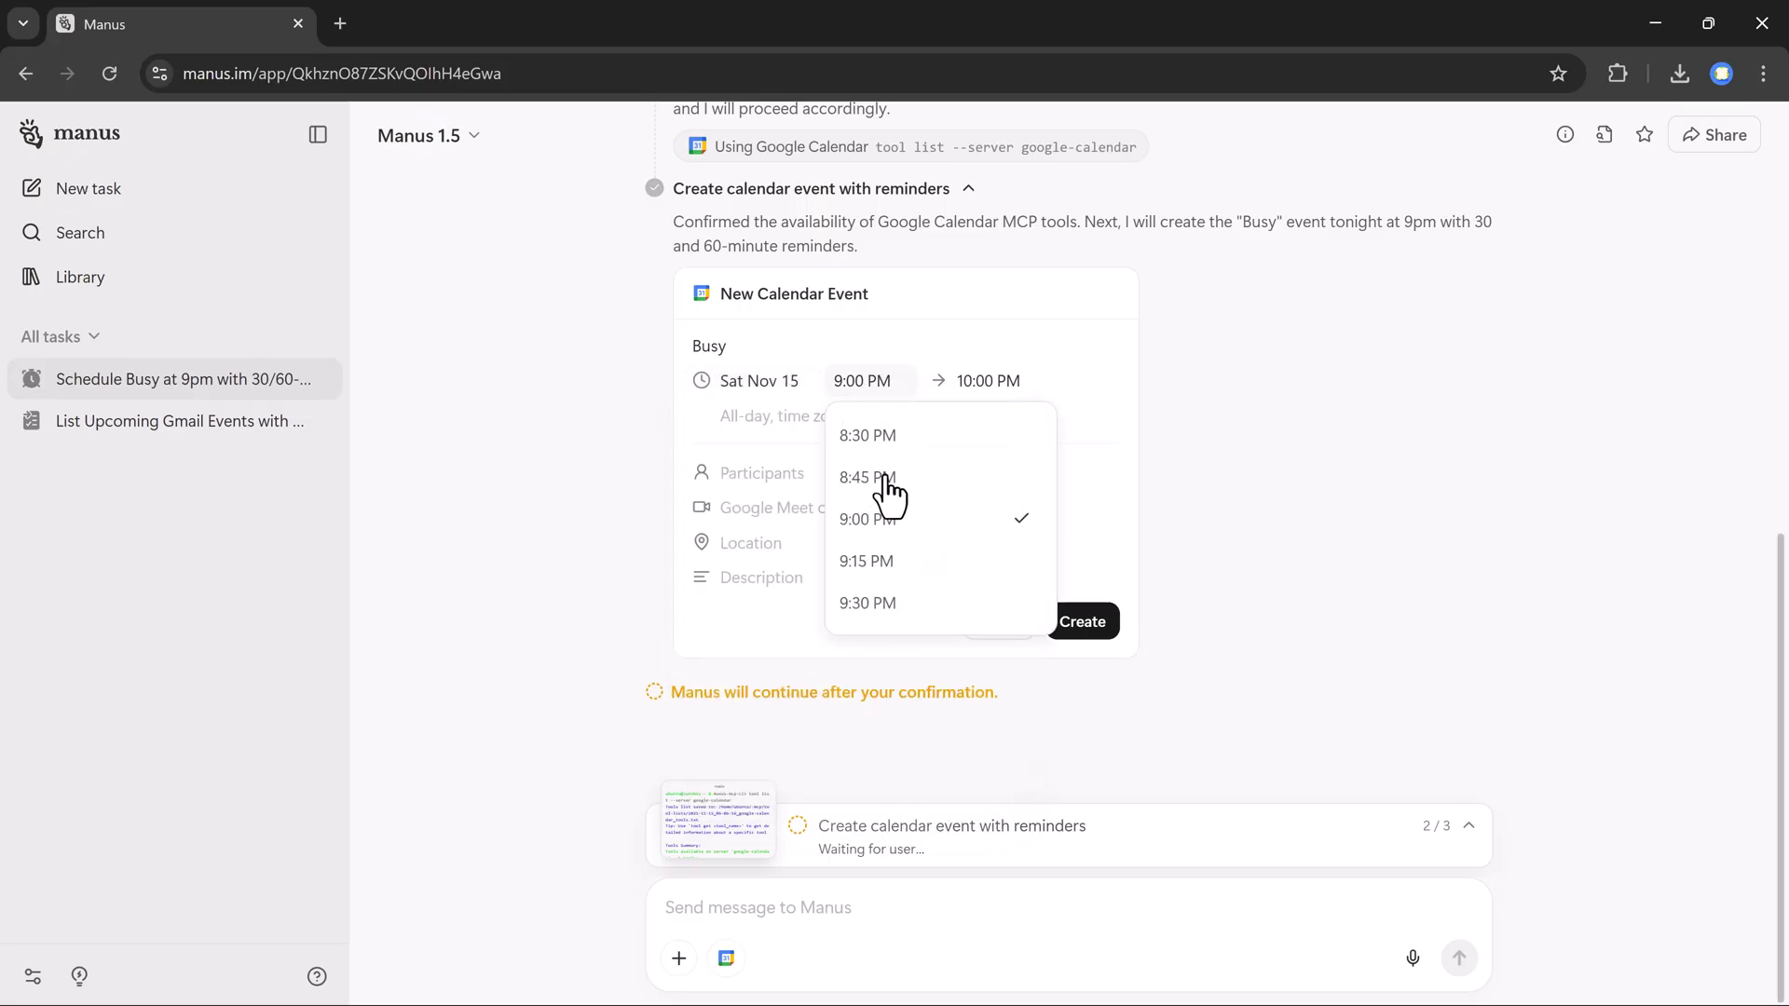
{"action": "left_click", "coordinate": [983, 382]}
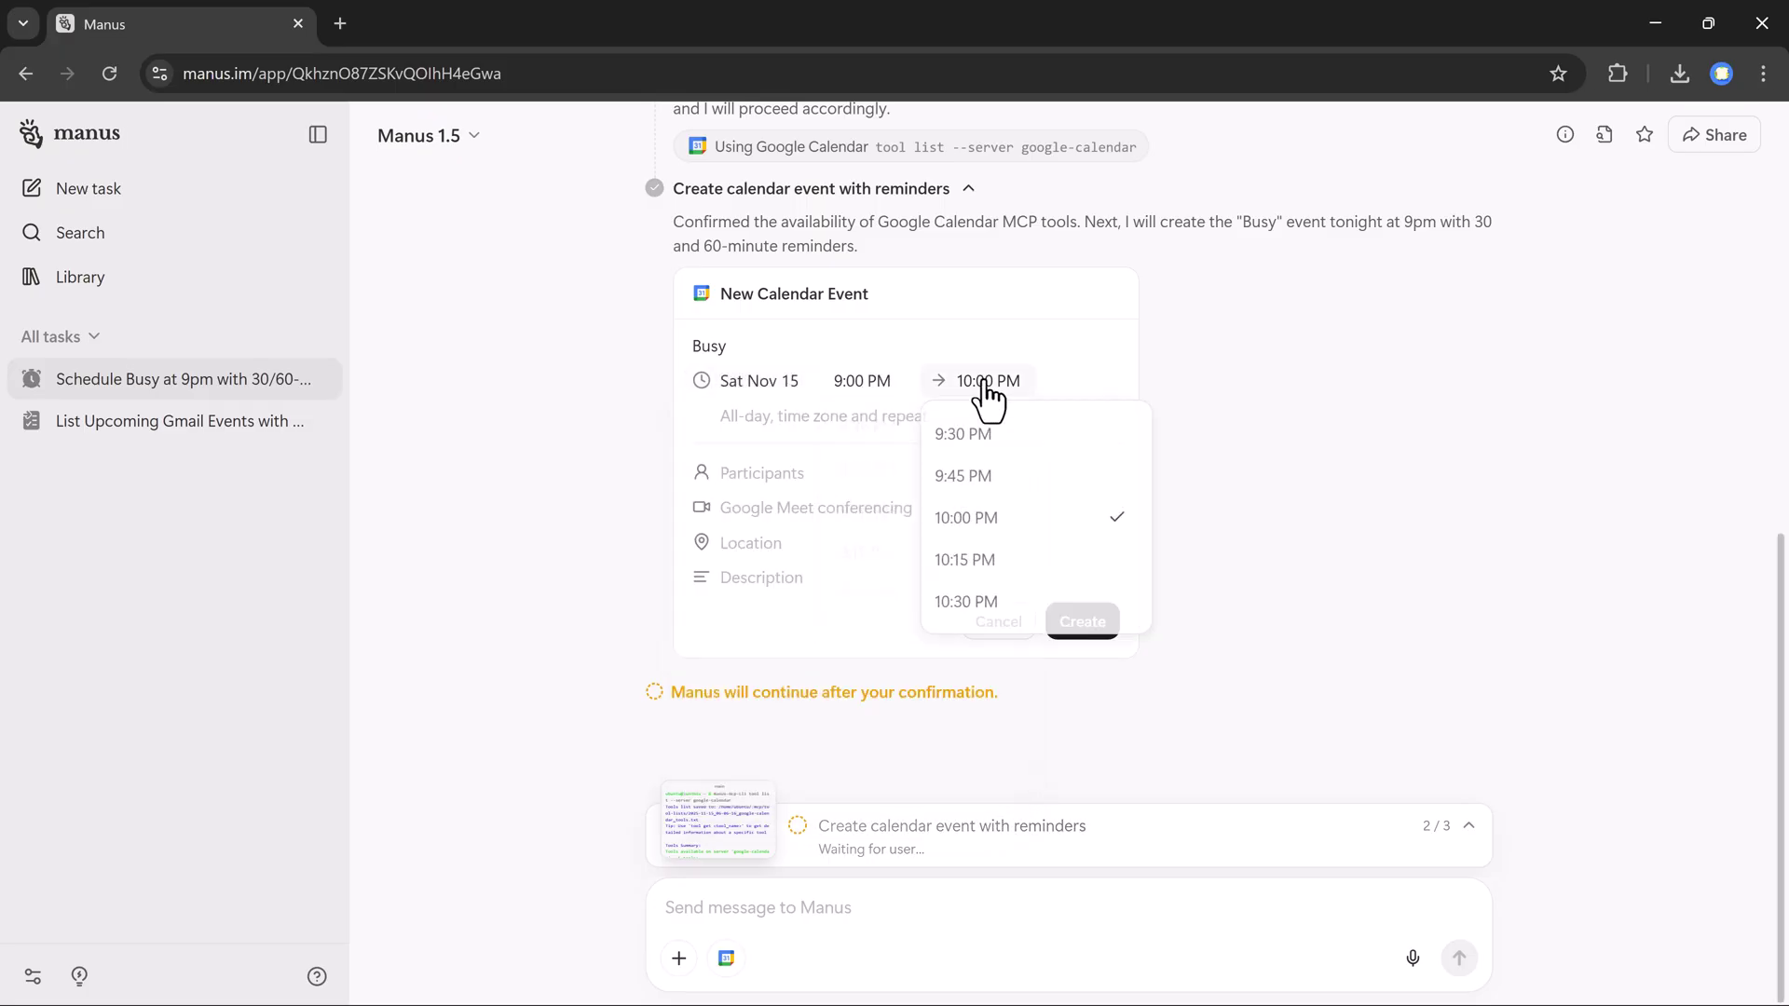
{"action": "left_click", "coordinate": [861, 590]}
{"action": "left_click", "coordinate": [1077, 622]}
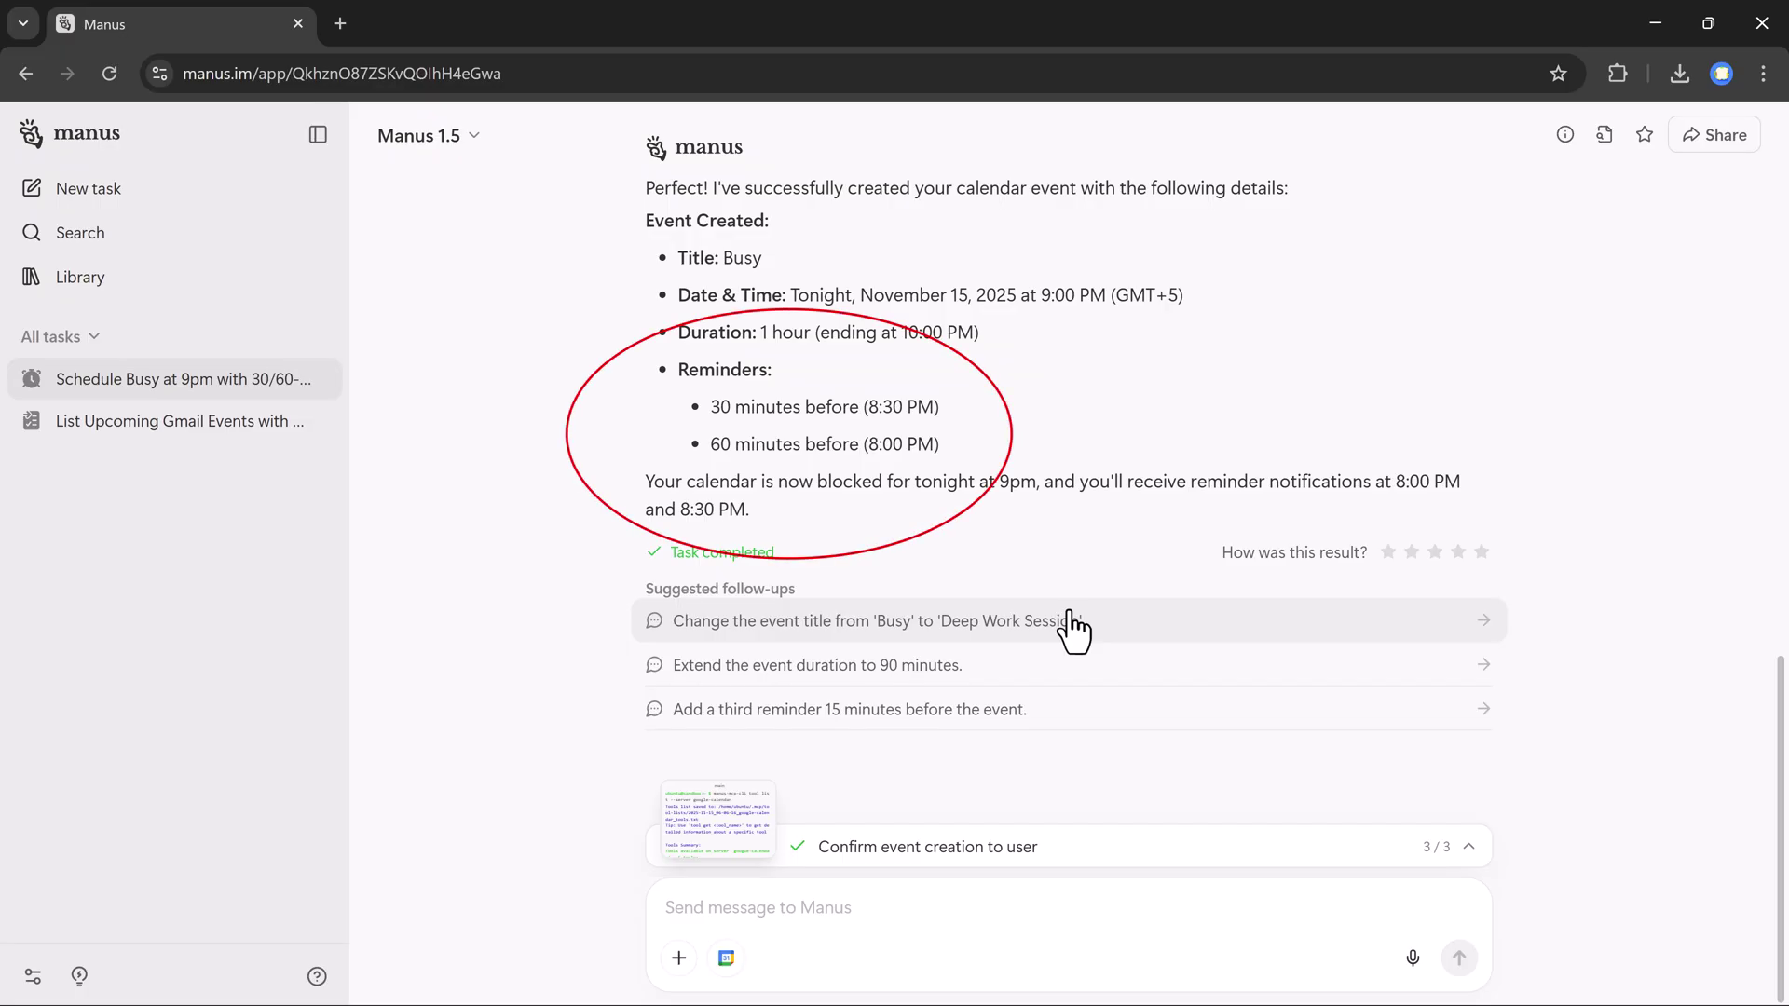
Request a third reminder 15 minutes before the Busy event and approve the update
{"action": "left_click", "coordinate": [959, 711]}
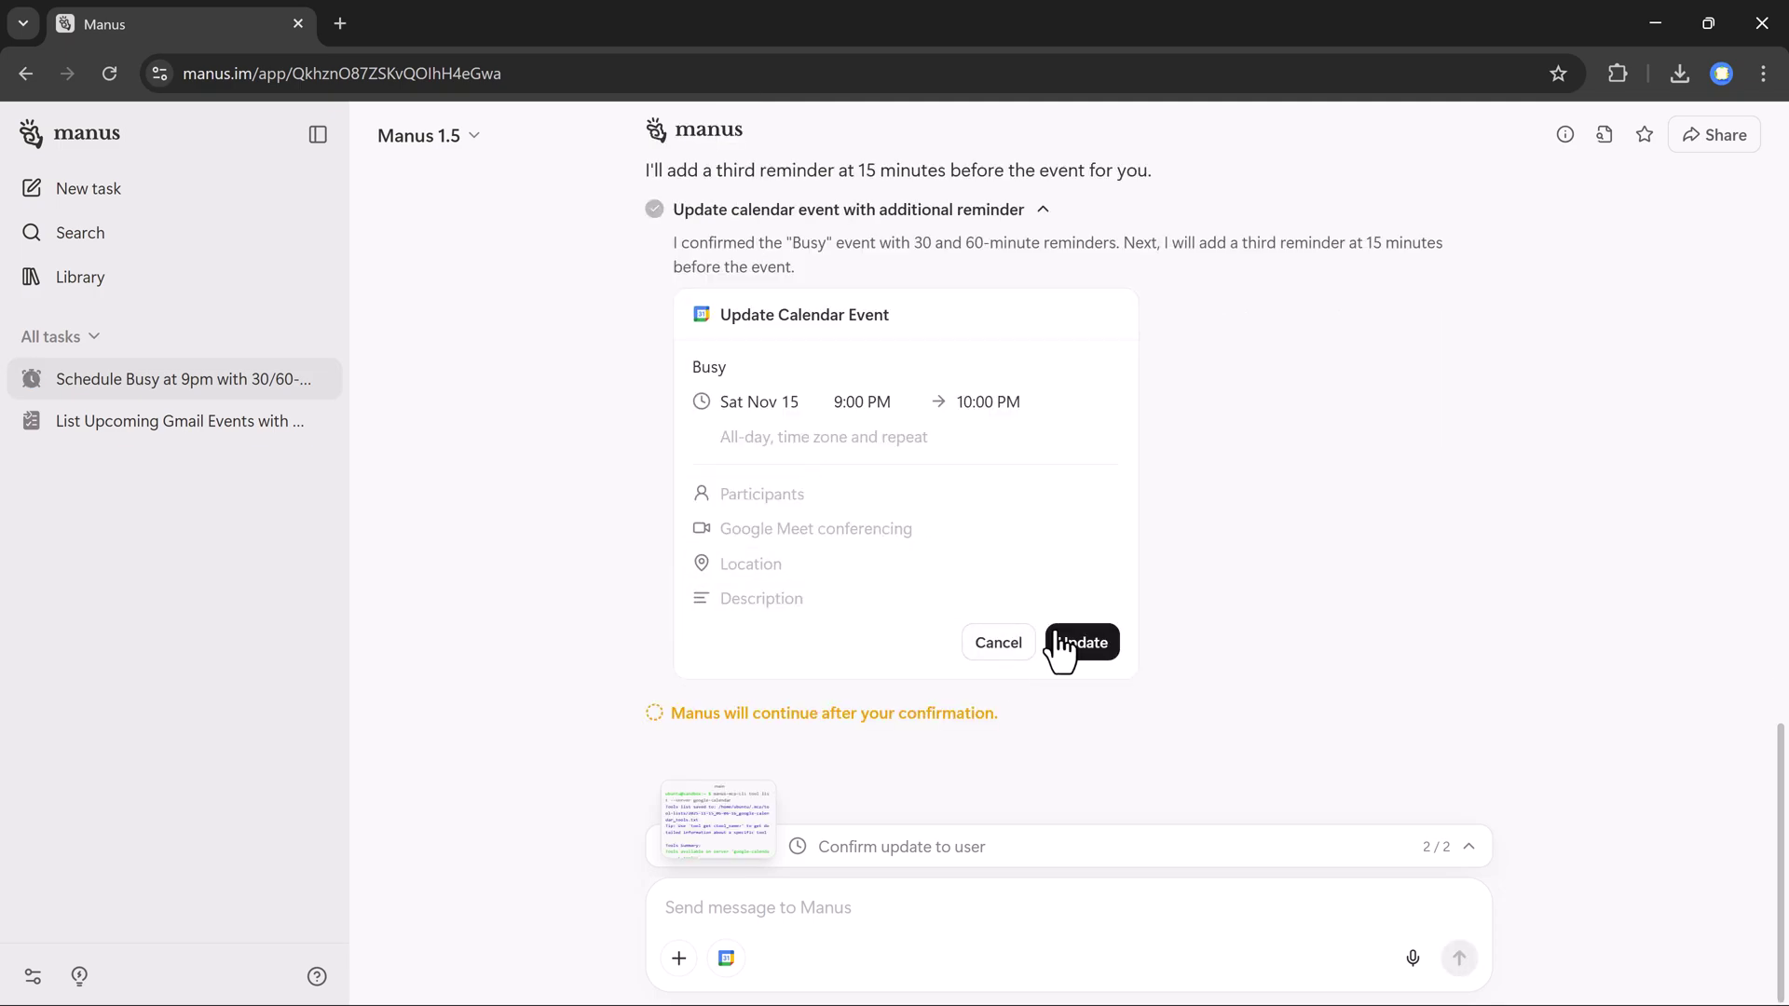
{"action": "left_click", "coordinate": [1071, 643]}
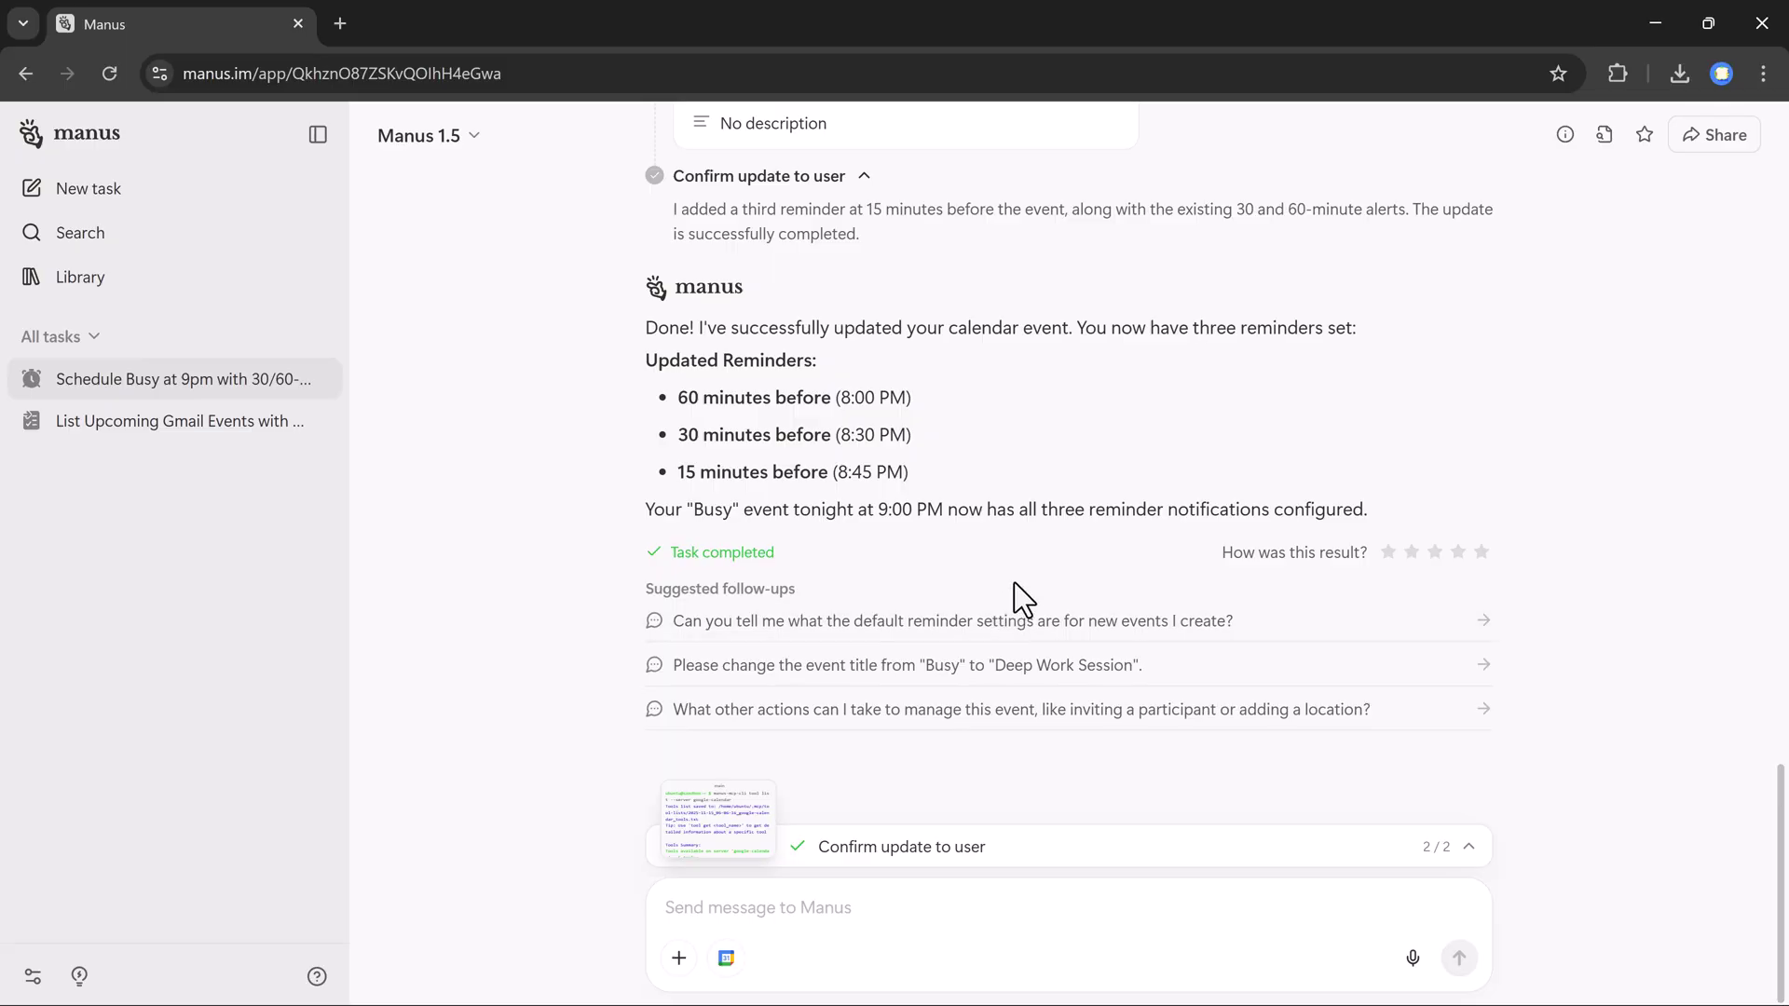
{"action": "scroll", "coordinate": [1014, 585], "scroll_direction": "up", "scroll_amount": 10}
{"action": "scroll", "coordinate": [1014, 583], "scroll_direction": "up", "scroll_amount": 15}
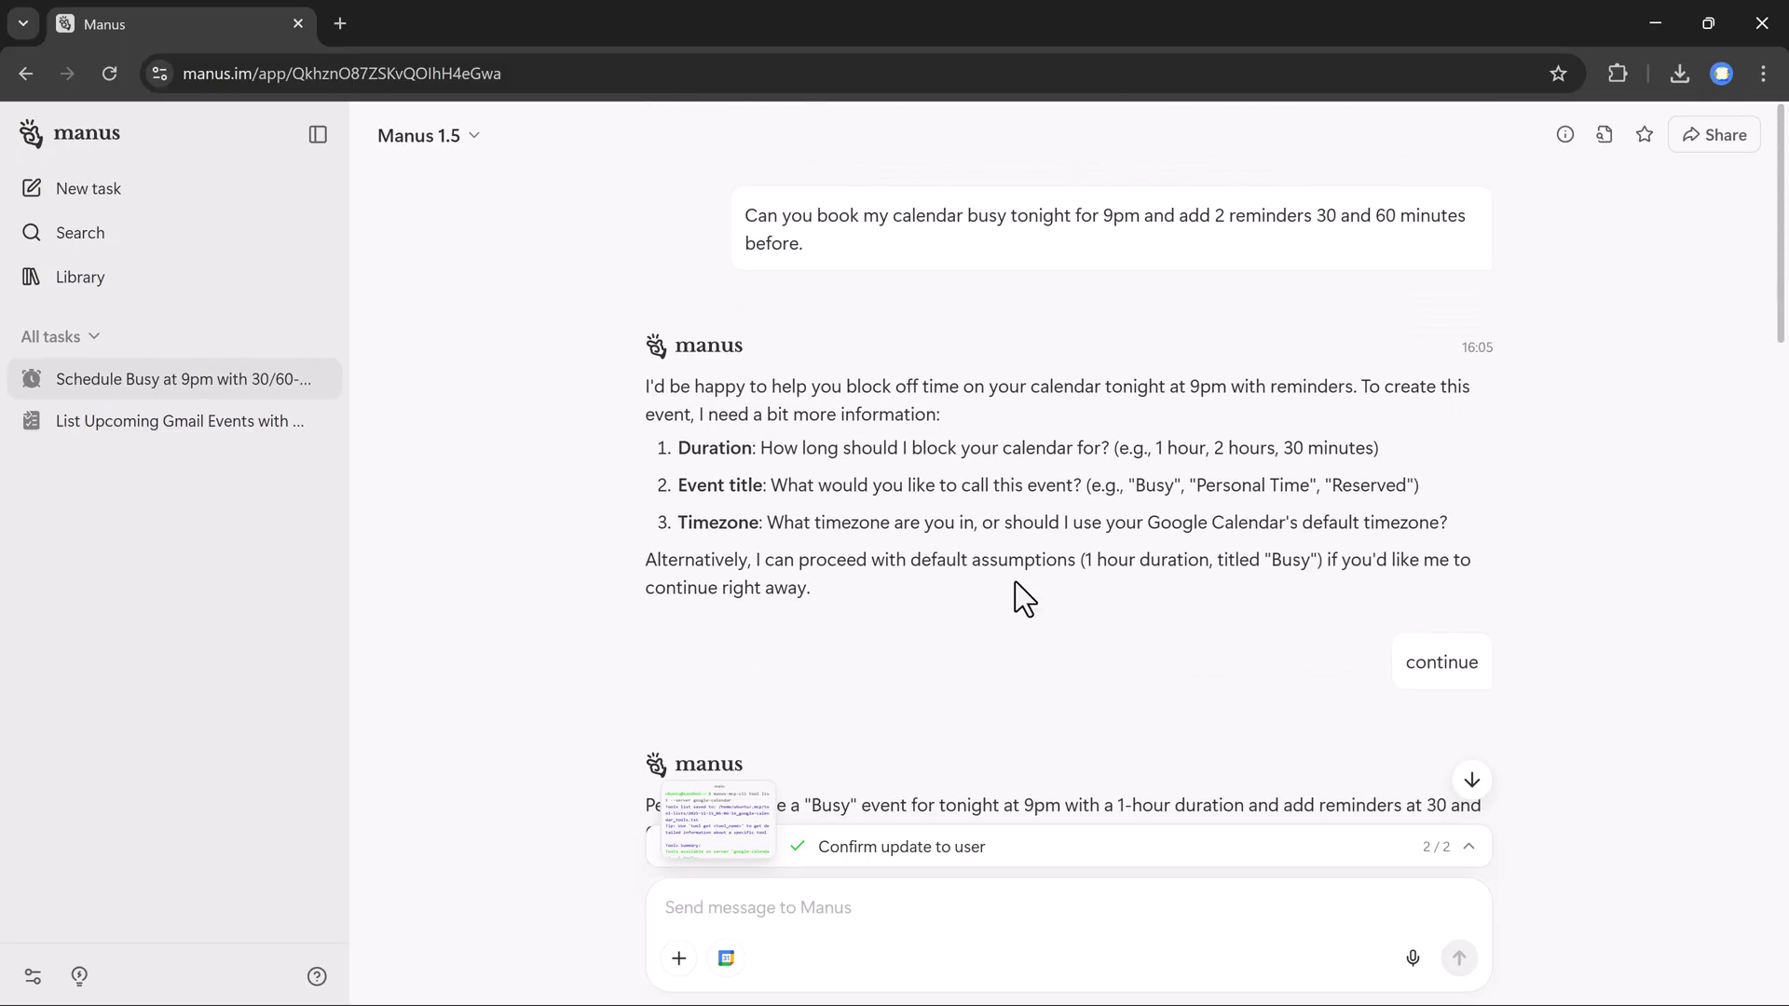
{"action": "scroll", "coordinate": [1015, 582], "scroll_direction": "down", "scroll_amount": 20}
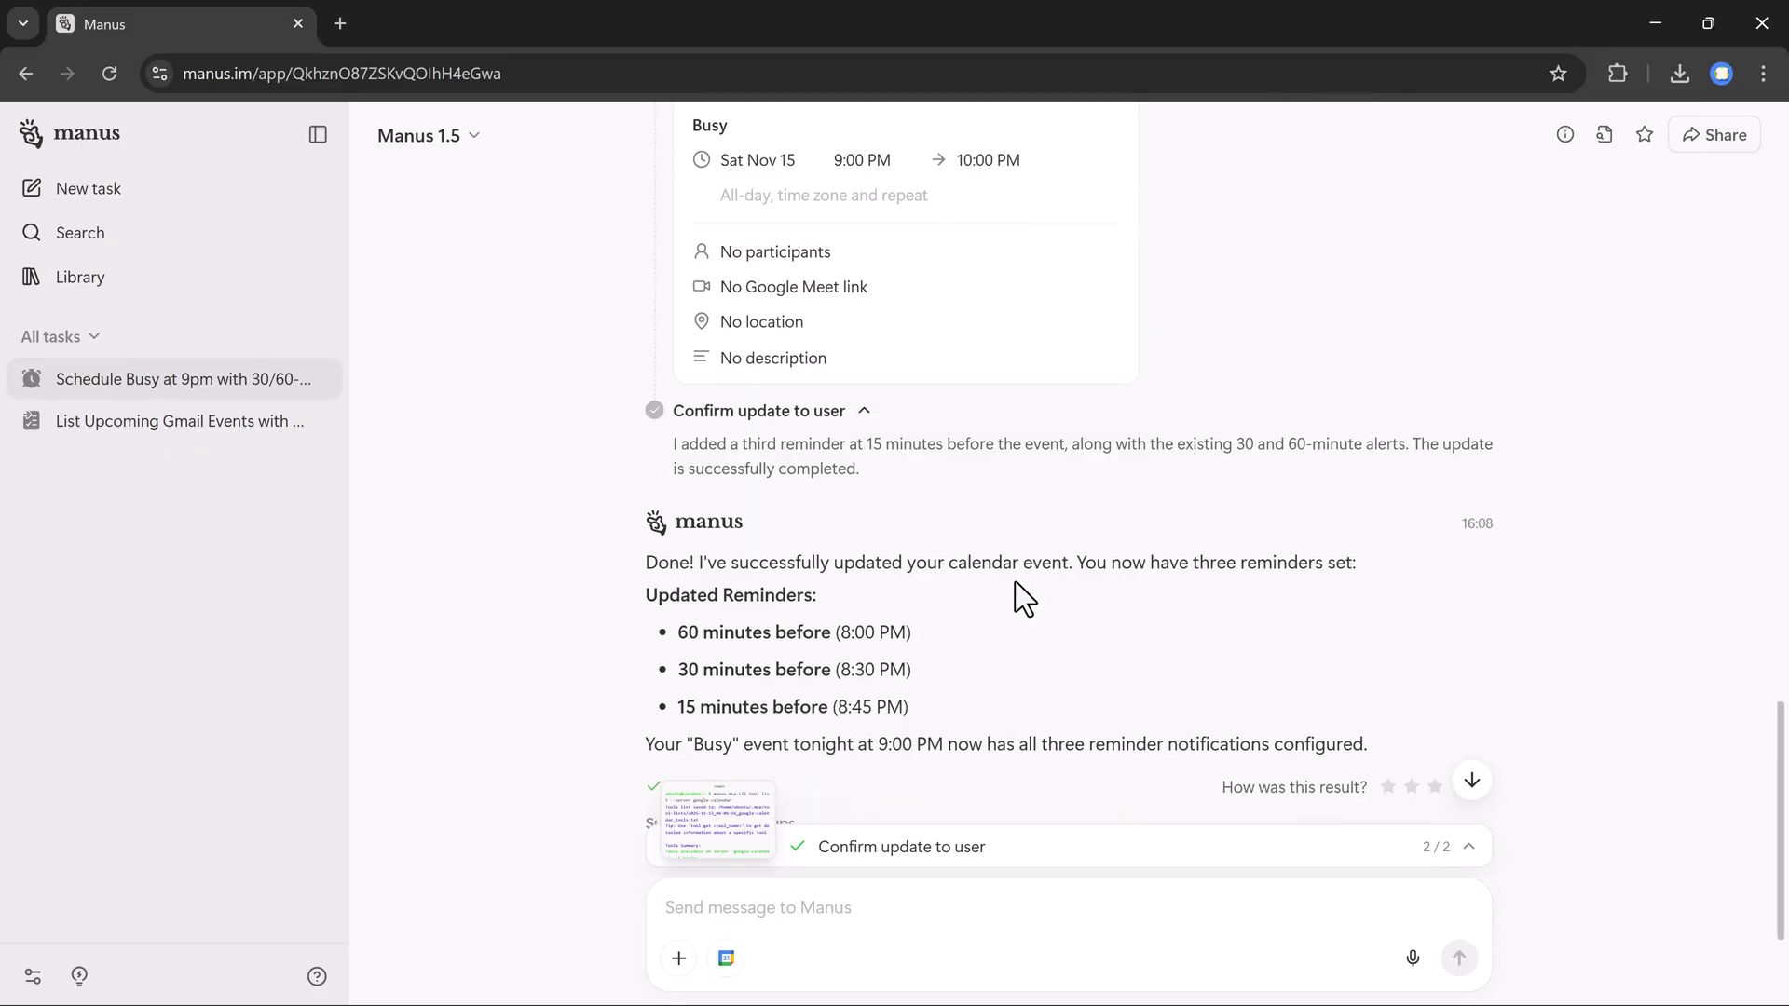
{"action": "scroll", "coordinate": [1015, 581], "scroll_direction": "down", "scroll_amount": 3}
{"action": "scroll", "coordinate": [986, 479], "scroll_direction": "up", "scroll_amount": 8}
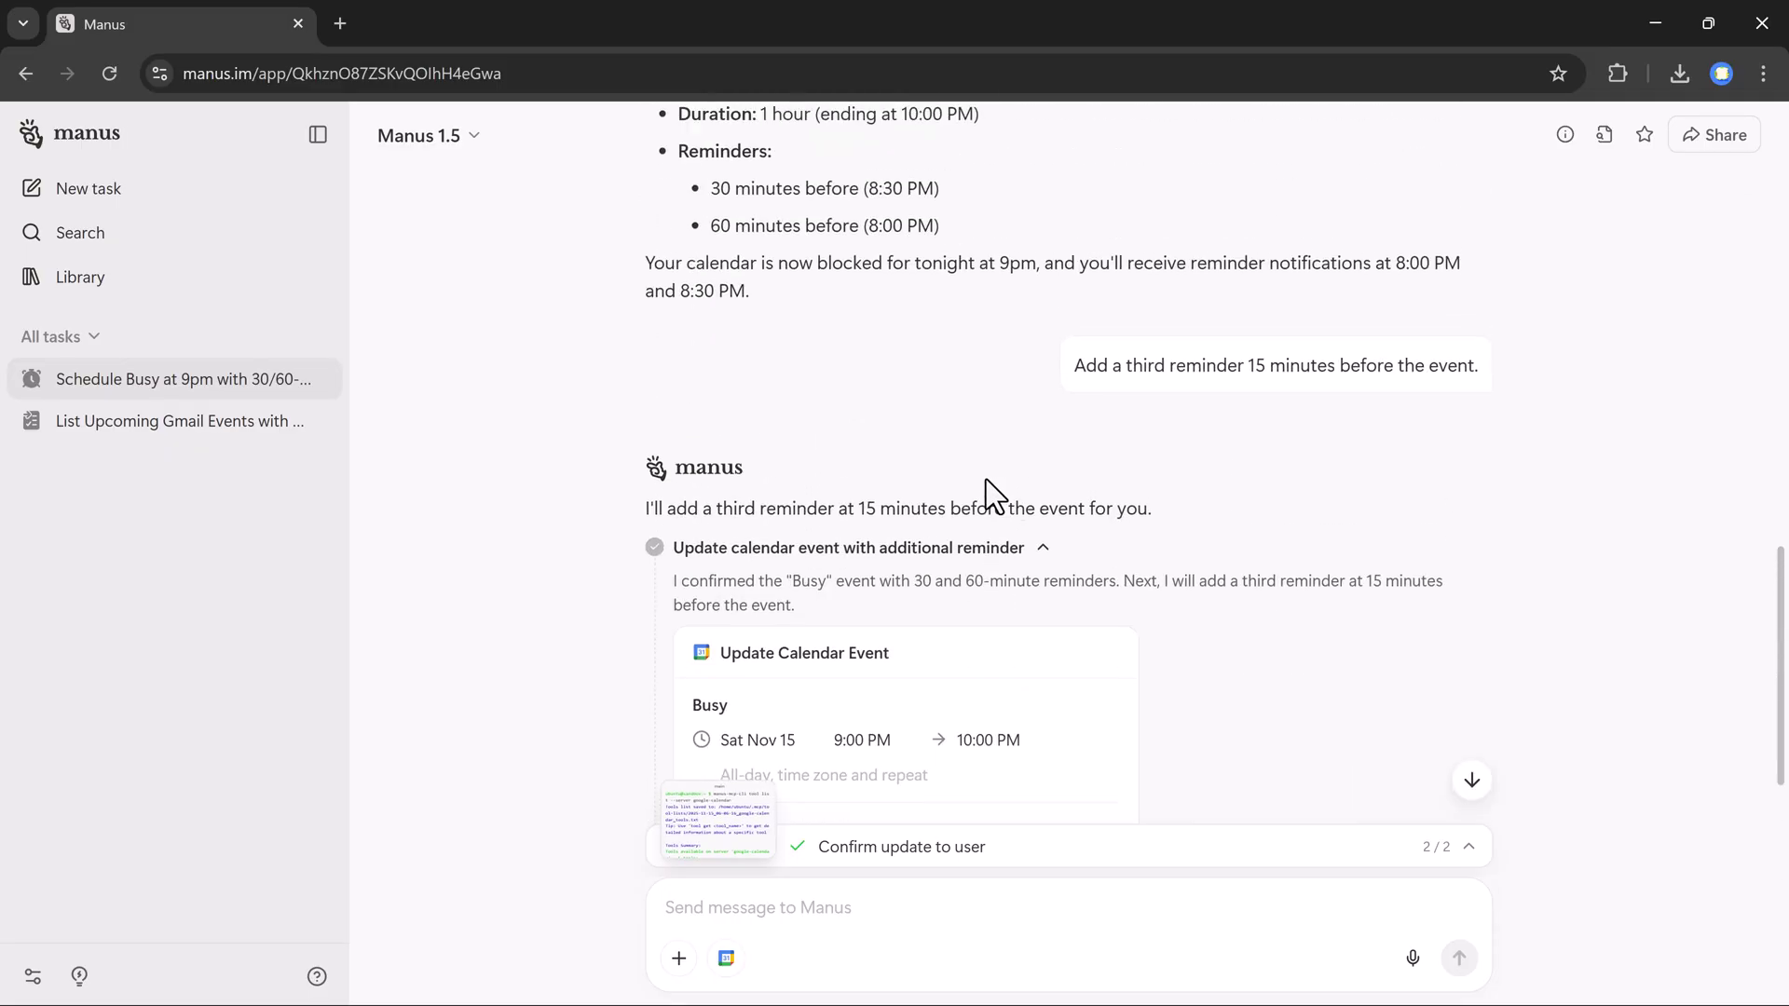
{"action": "scroll", "coordinate": [986, 479], "scroll_direction": "up", "scroll_amount": 10}
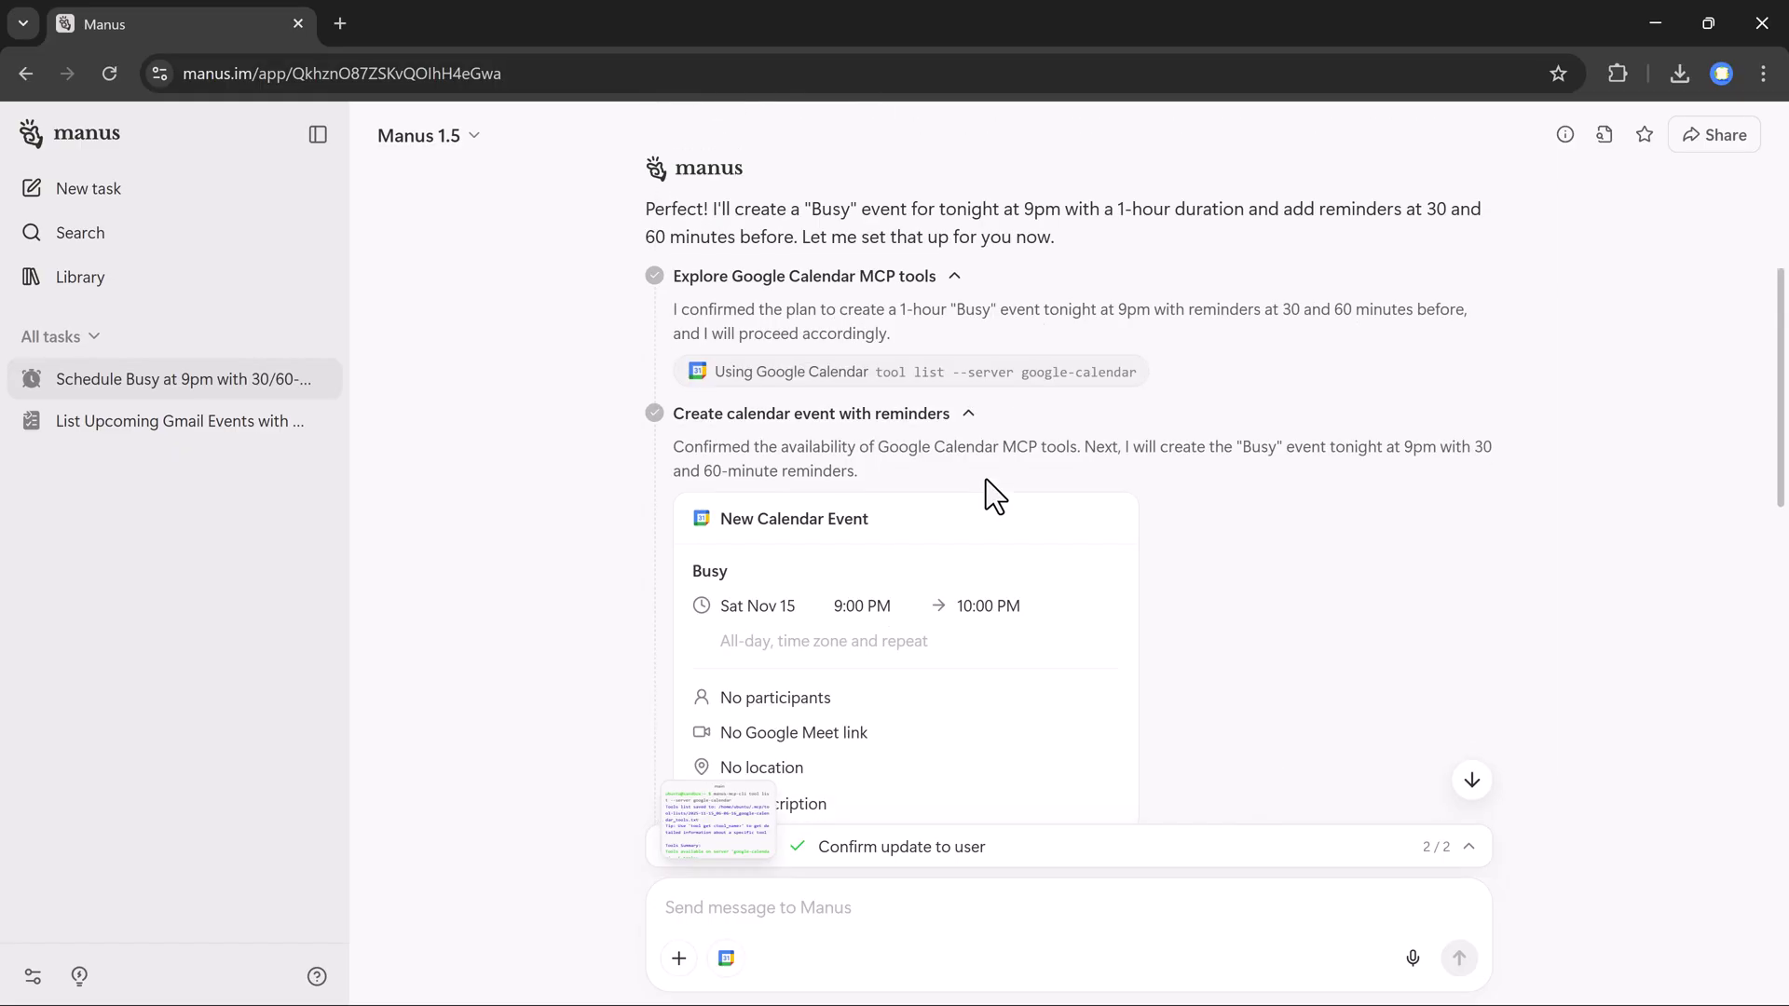
{"action": "scroll", "coordinate": [985, 479], "scroll_direction": "up", "scroll_amount": 3}
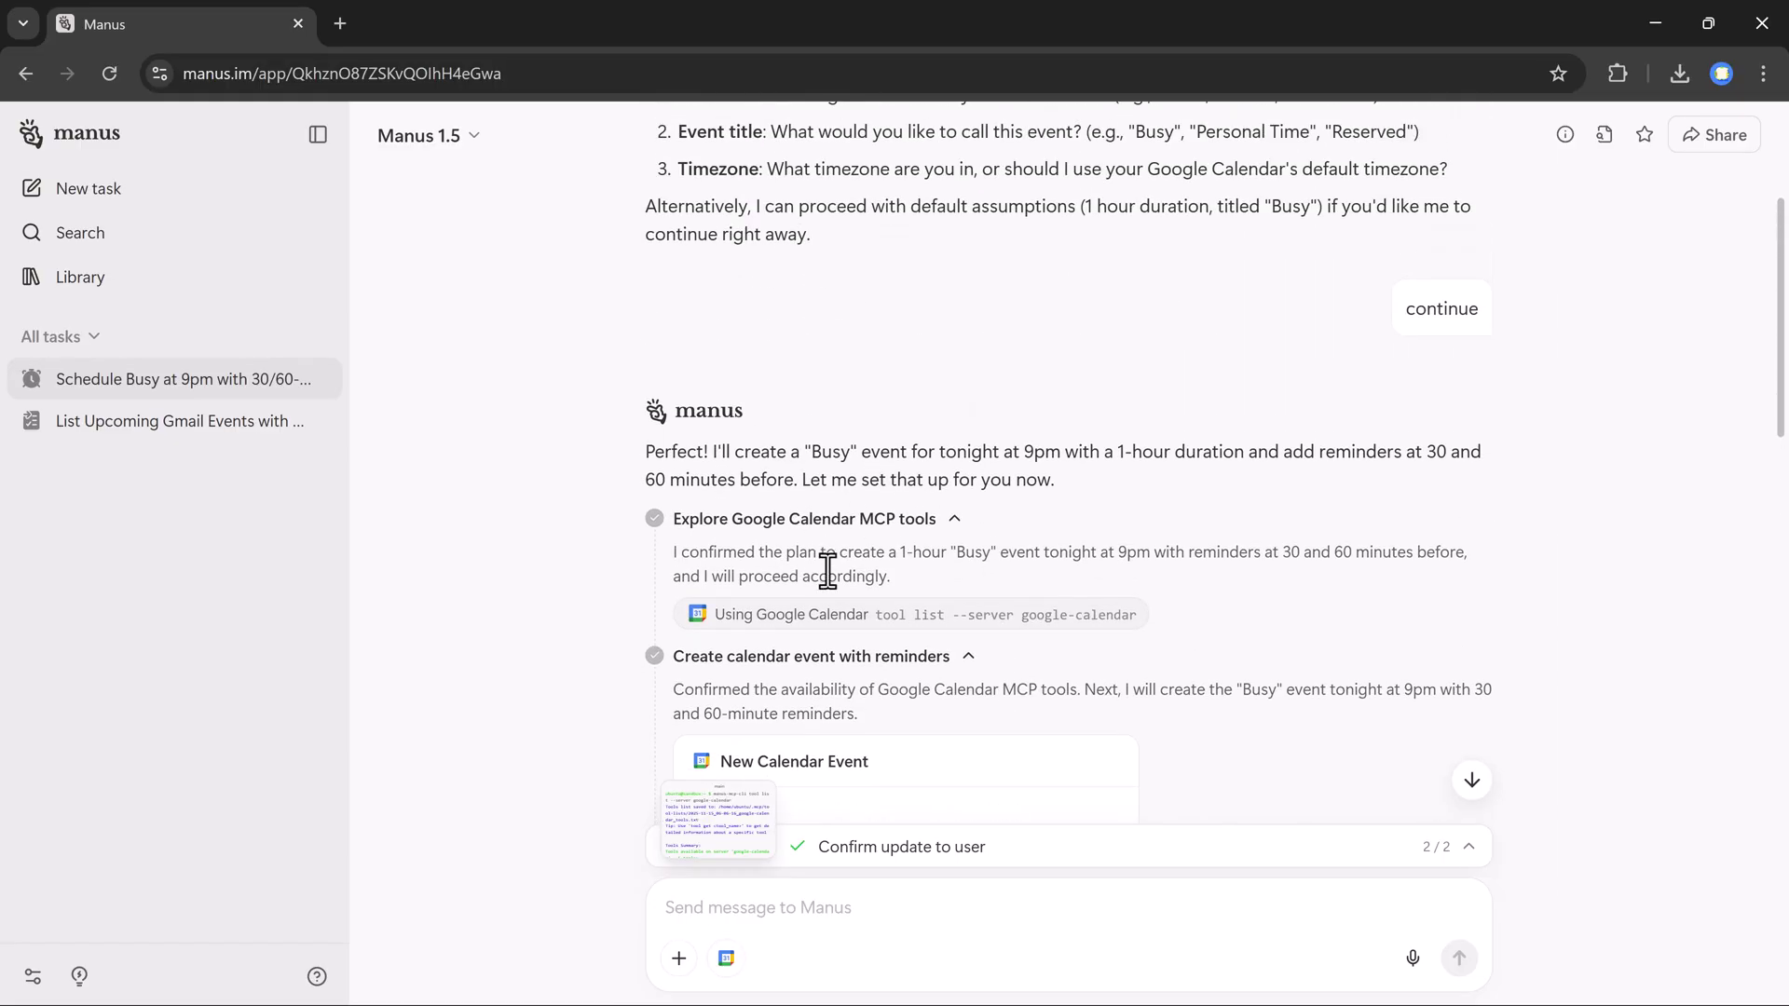